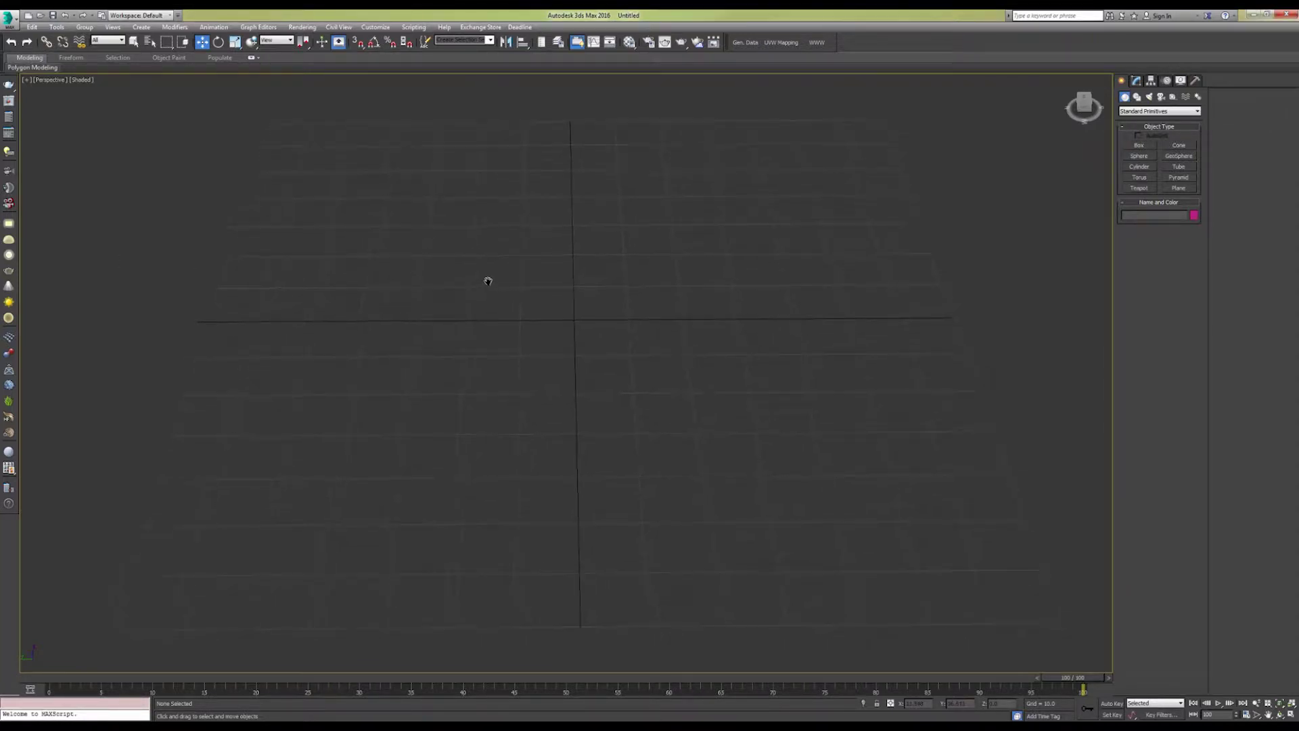
Orbit the Perspective view to look down on the empty grid.
alt+middle_drag(511, 304, 681, 345)
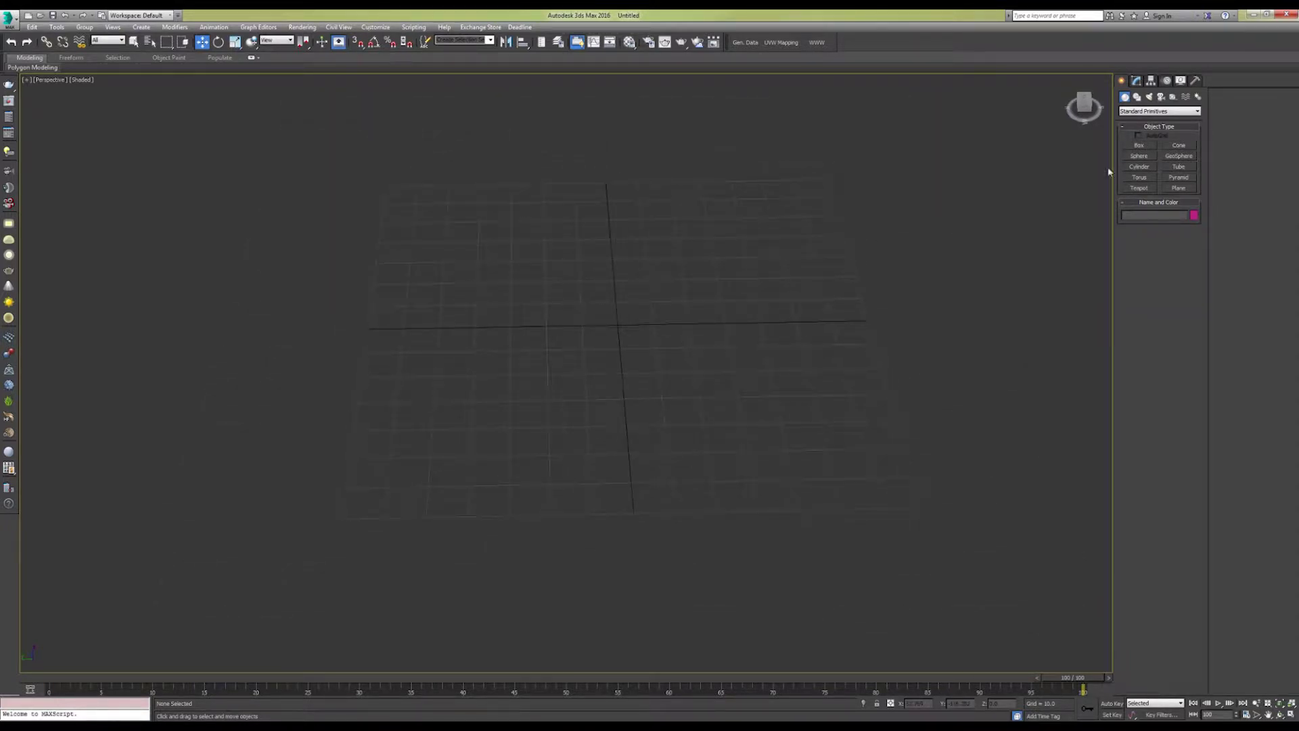
Create a single box on the grid.
click(1139, 145)
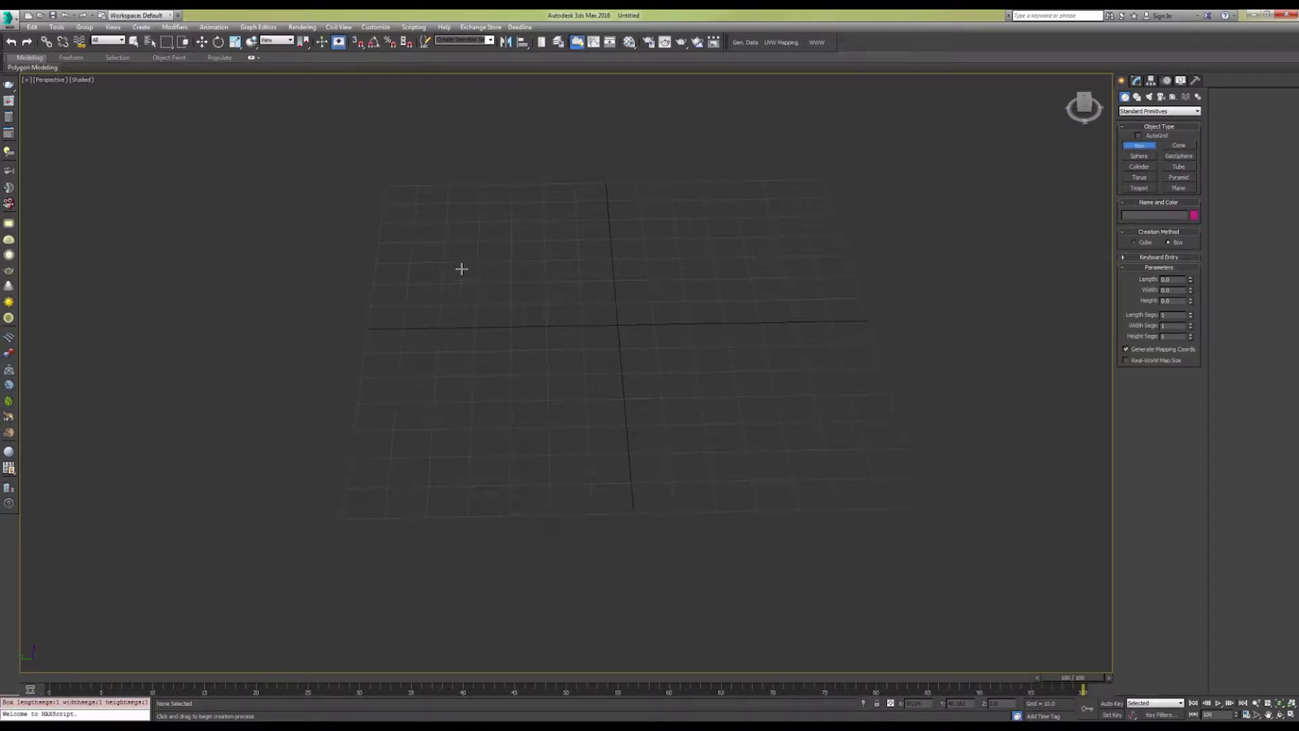
drag(461, 266, 491, 285)
click(491, 285)
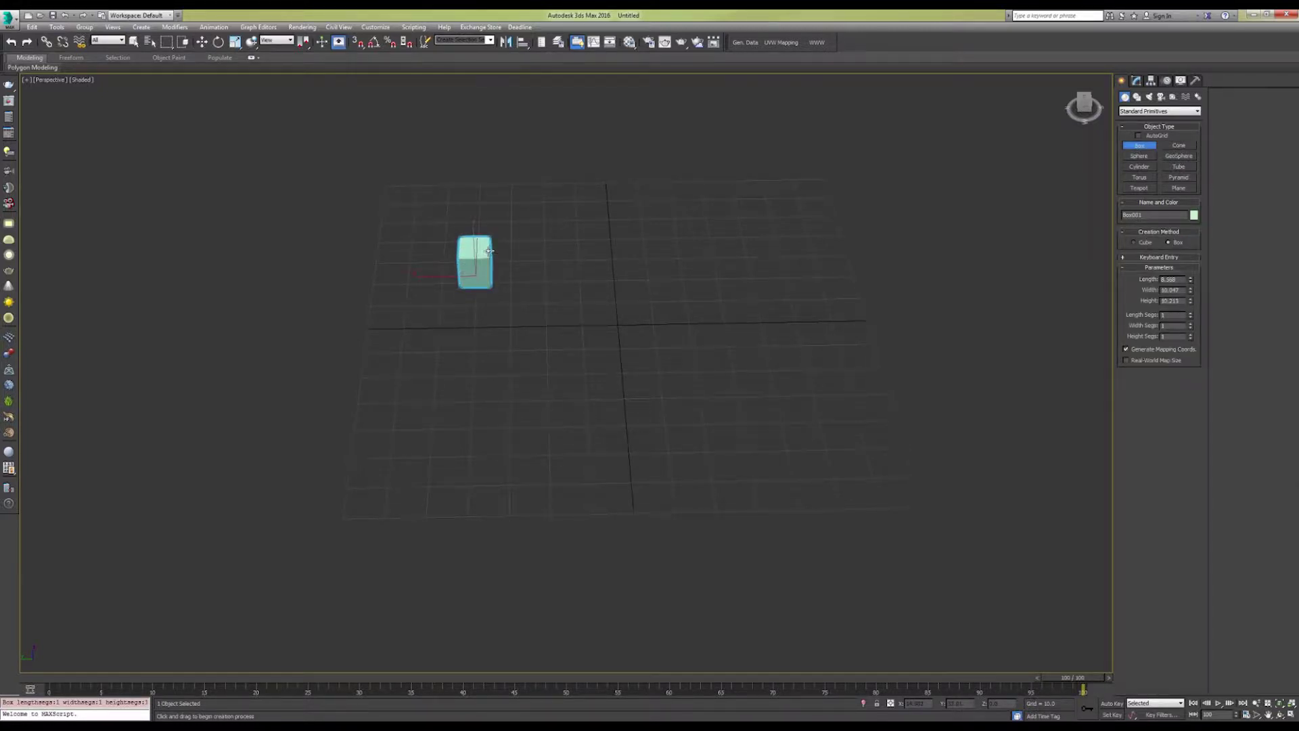
Shift-clone the box sideways into a row of ten identical boxes.
key(w)
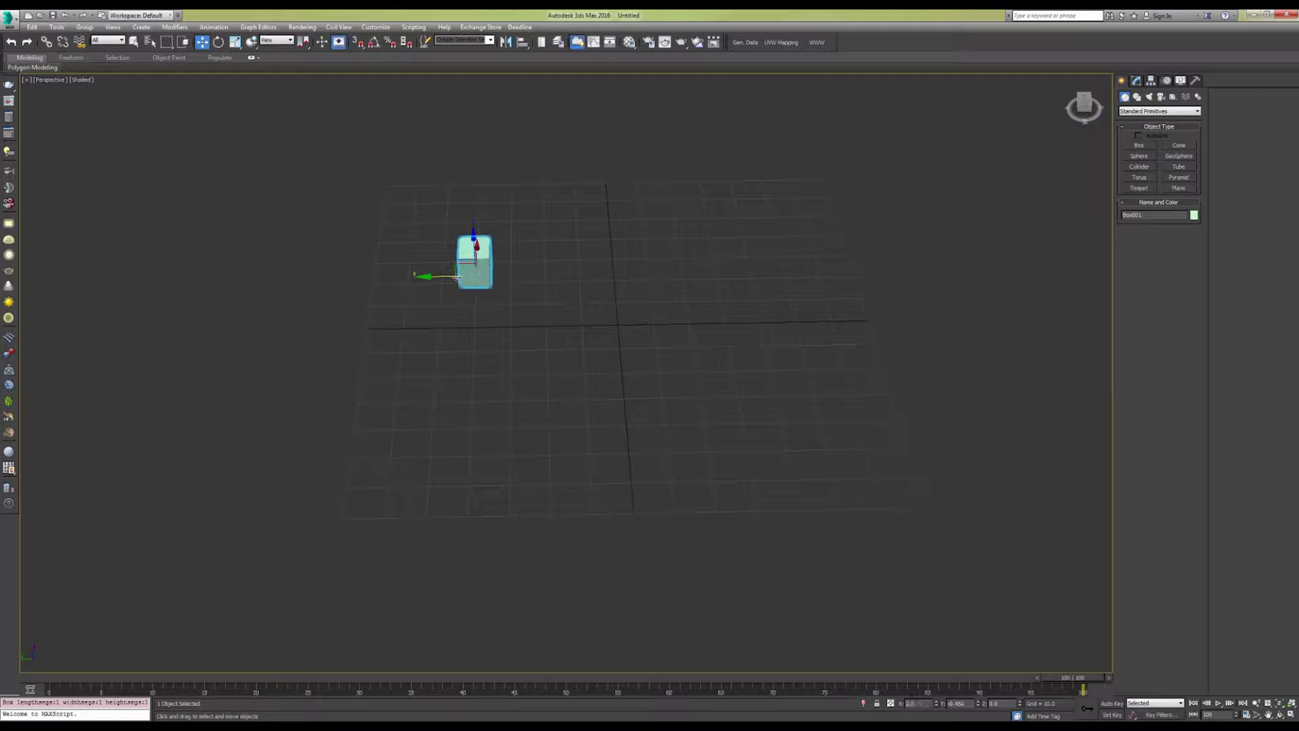
shift+drag(457, 277, 495, 277)
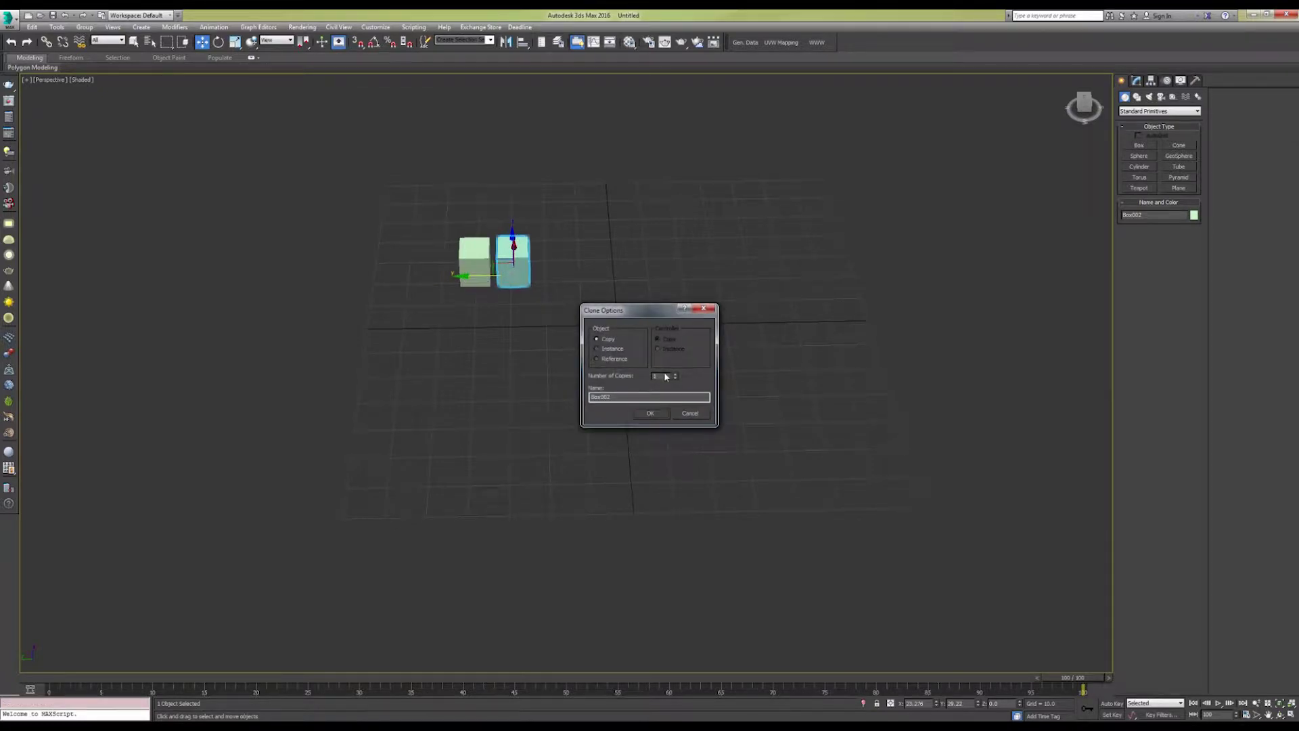
click(653, 412)
mouse_move(844, 287)
mouse_down()
mouse_move(385, 223)
mouse_move(454, 176)
mouse_up()
click(947, 135)
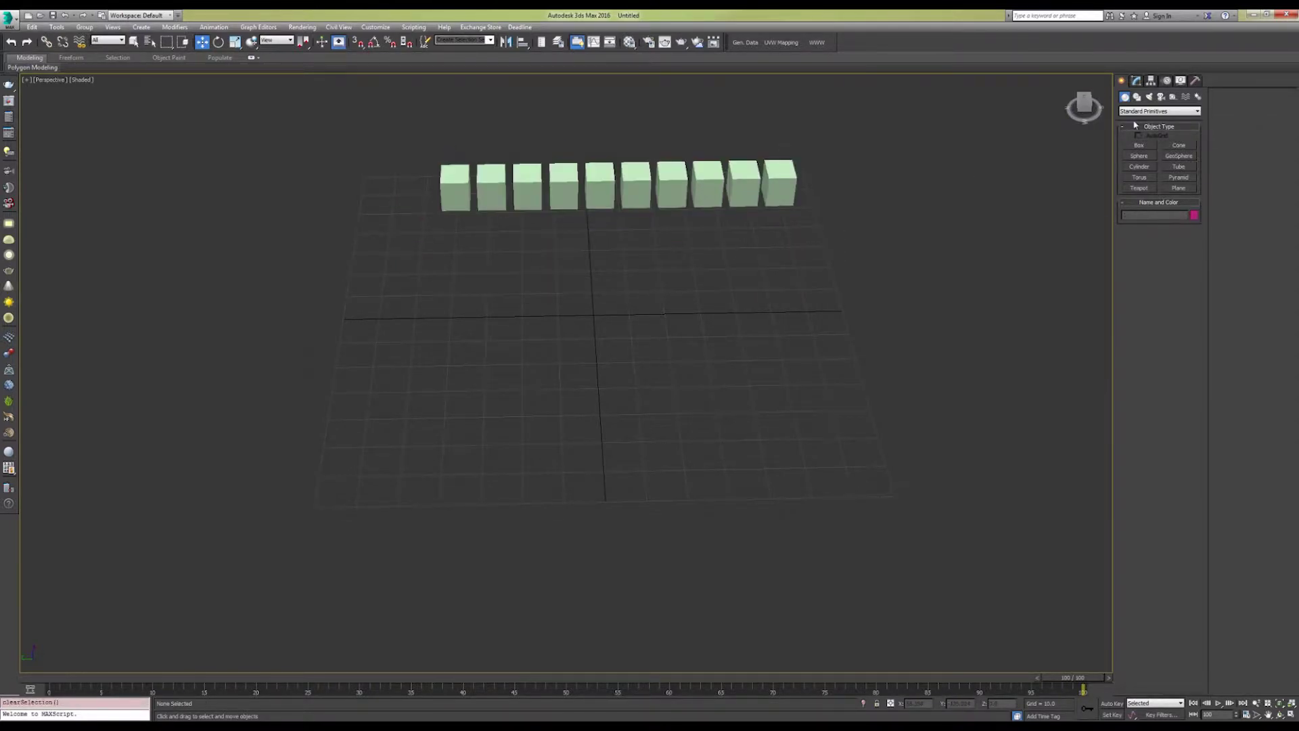
Draw a circle of about 30.8 radius at the grid origin and reframe the view.
click(1136, 97)
click(1139, 164)
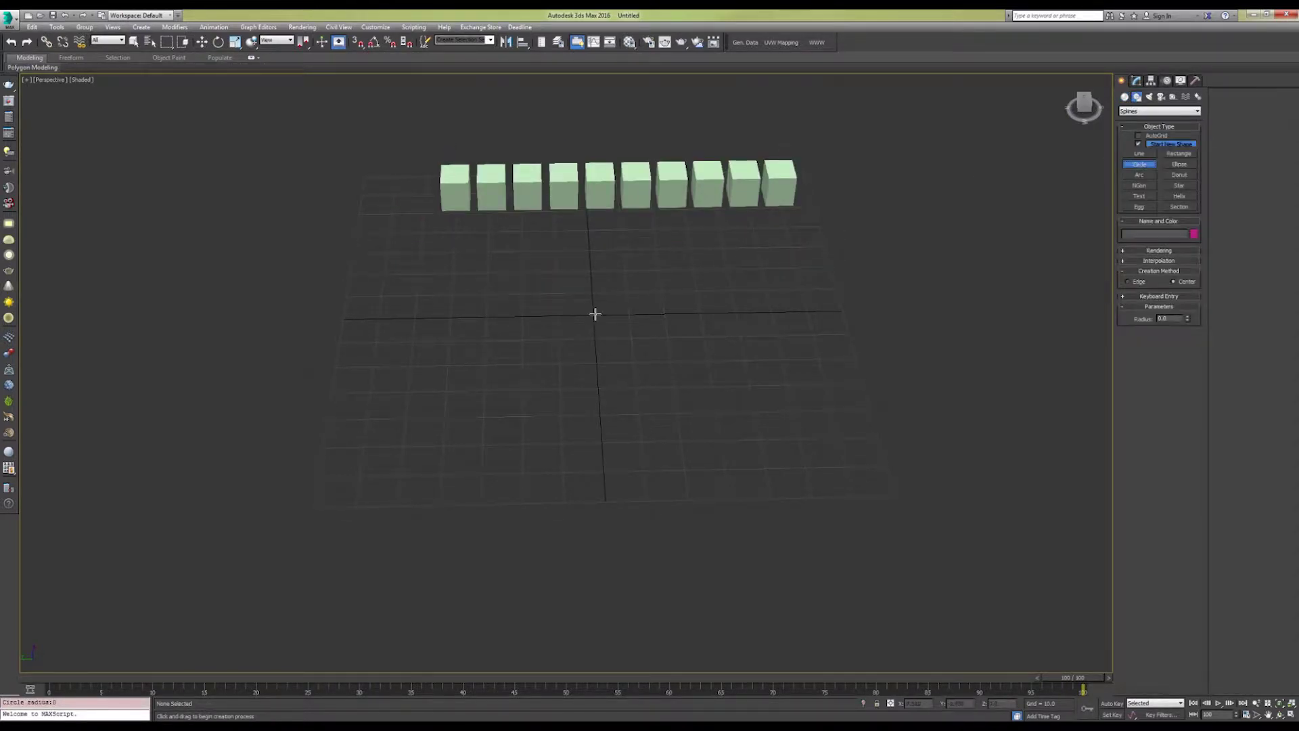
drag(595, 314, 669, 370)
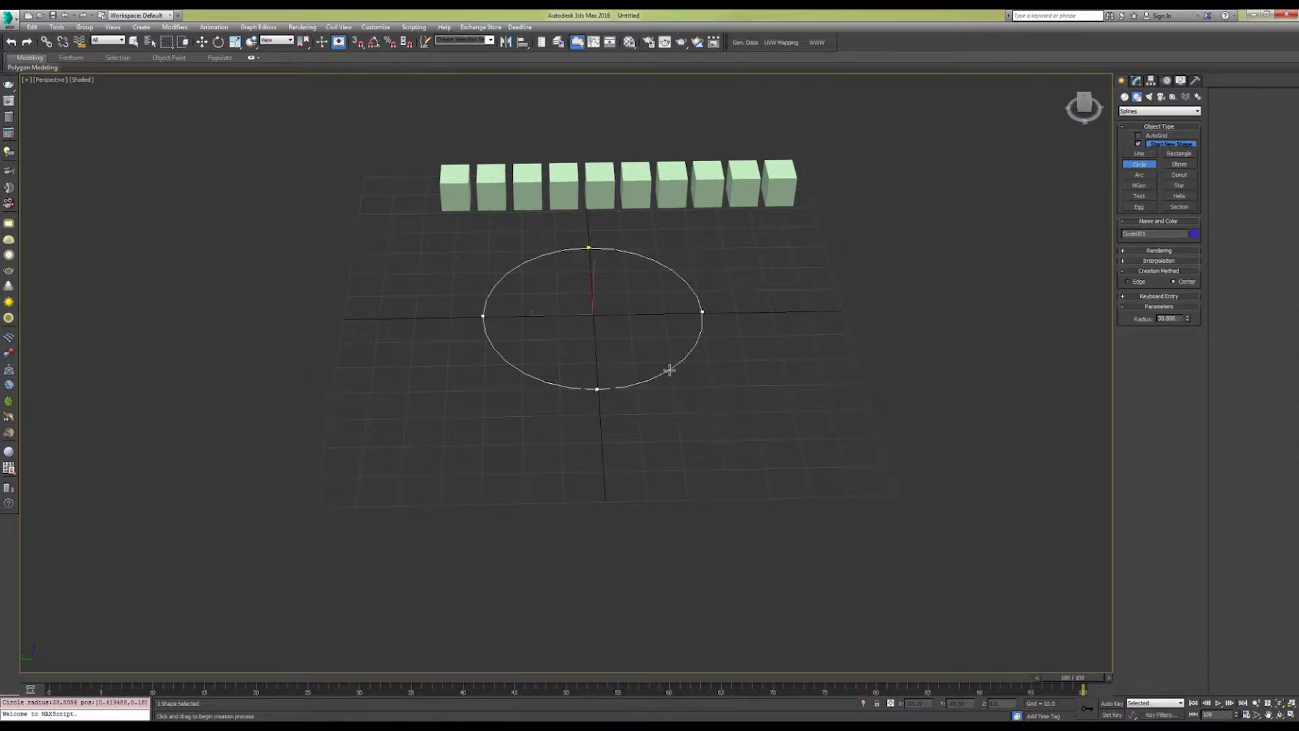
key(w)
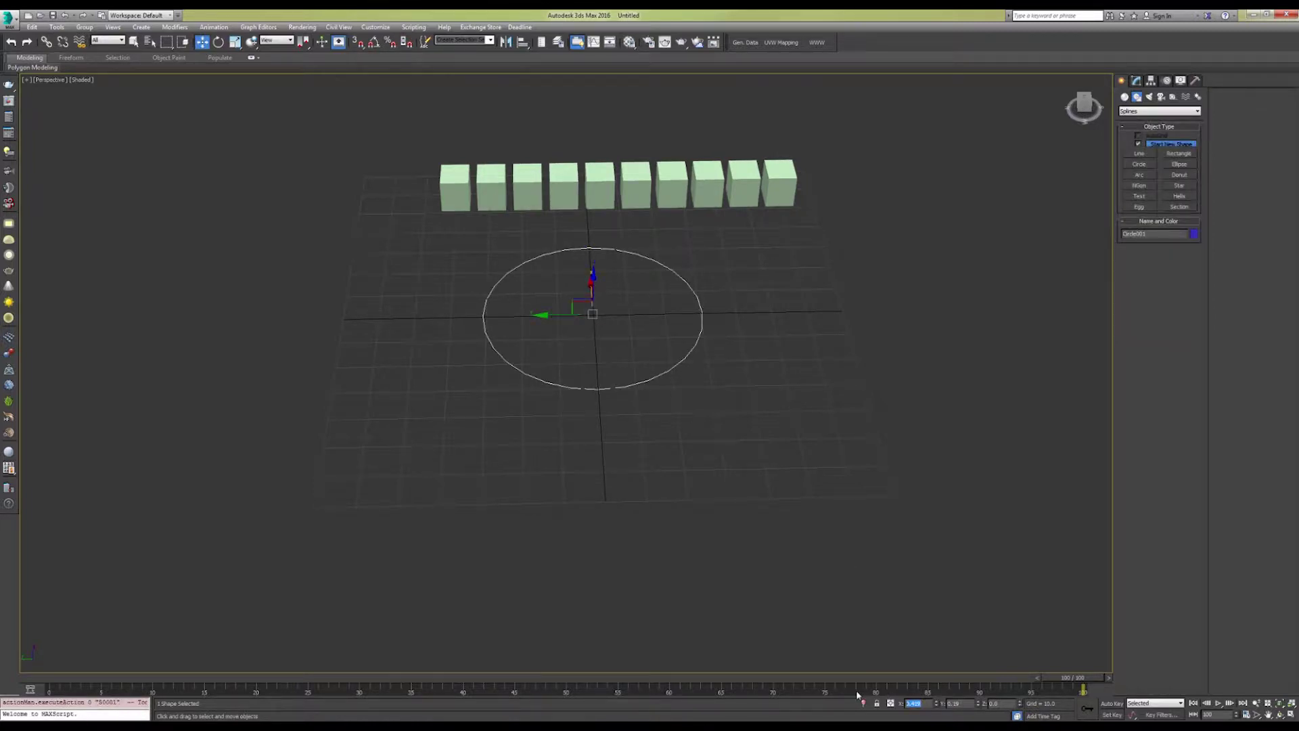
middle_drag(655, 334, 652, 402)
scroll(638, 376, up, 3)
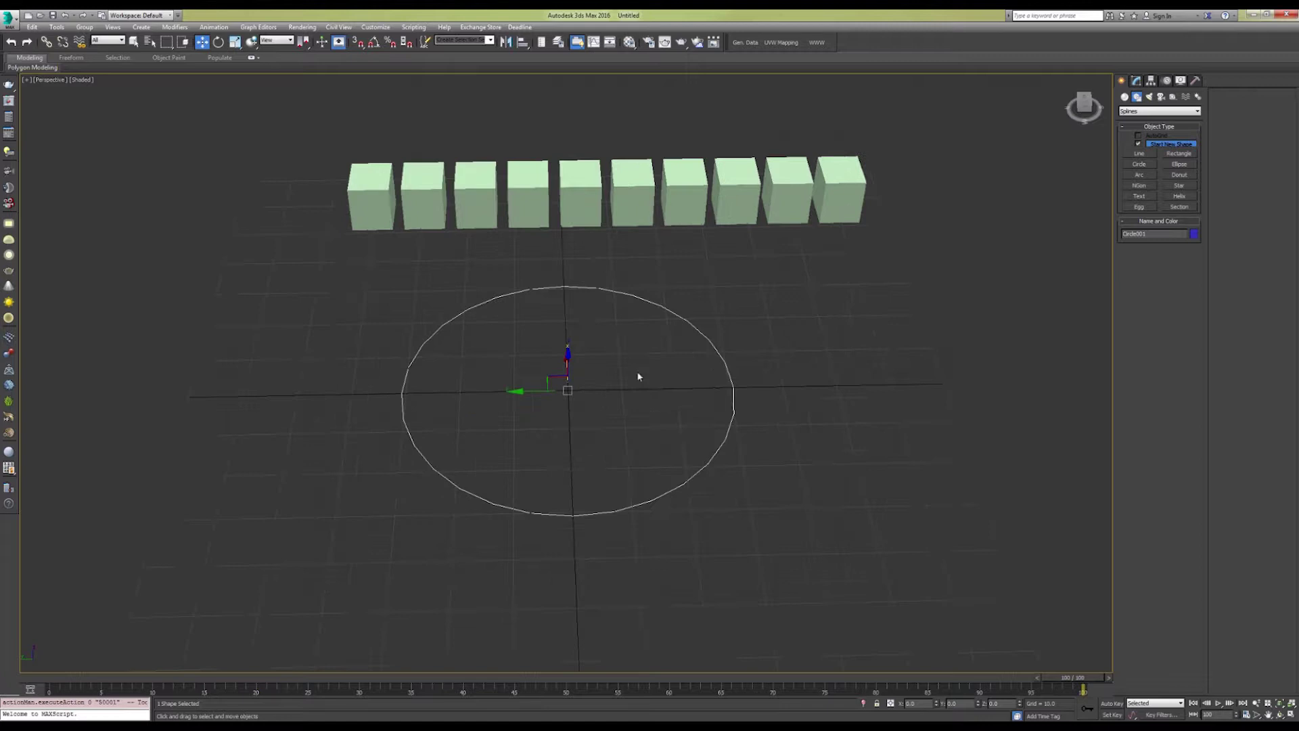
click(382, 203)
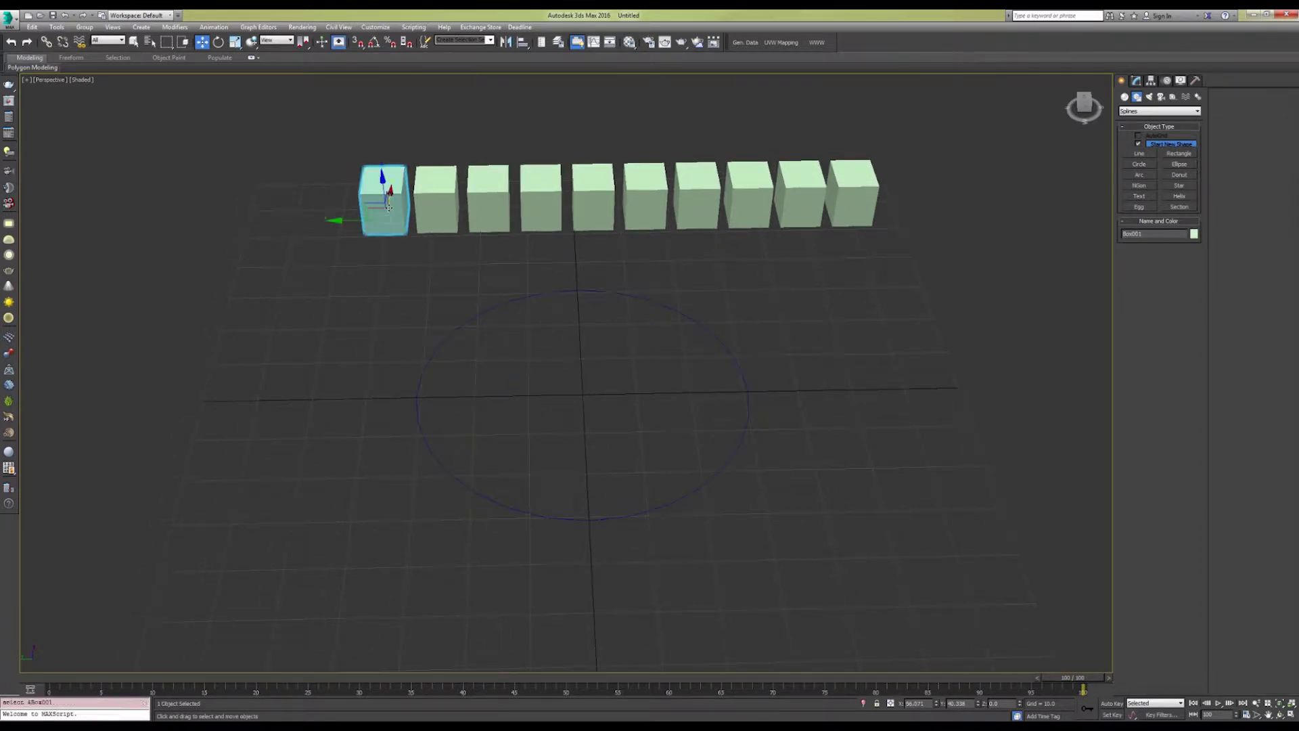
key(s)
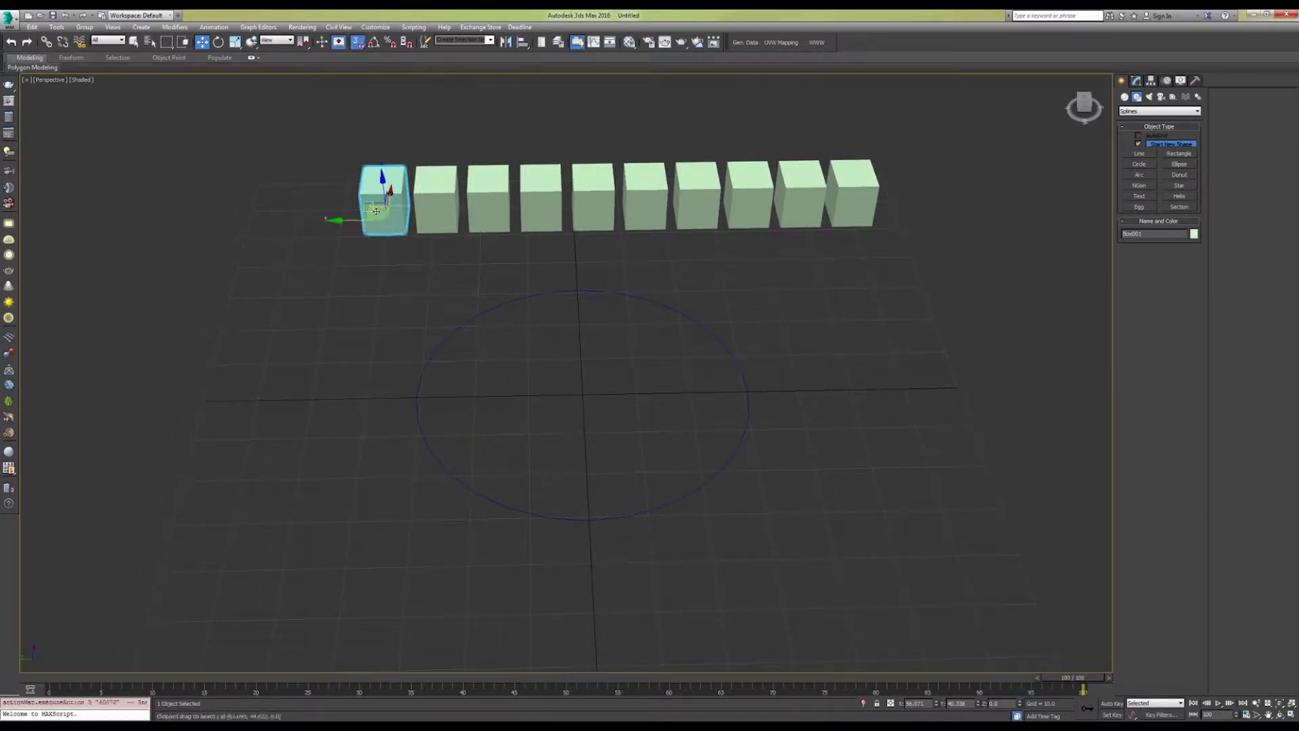
drag(376, 209, 404, 386)
click(423, 209)
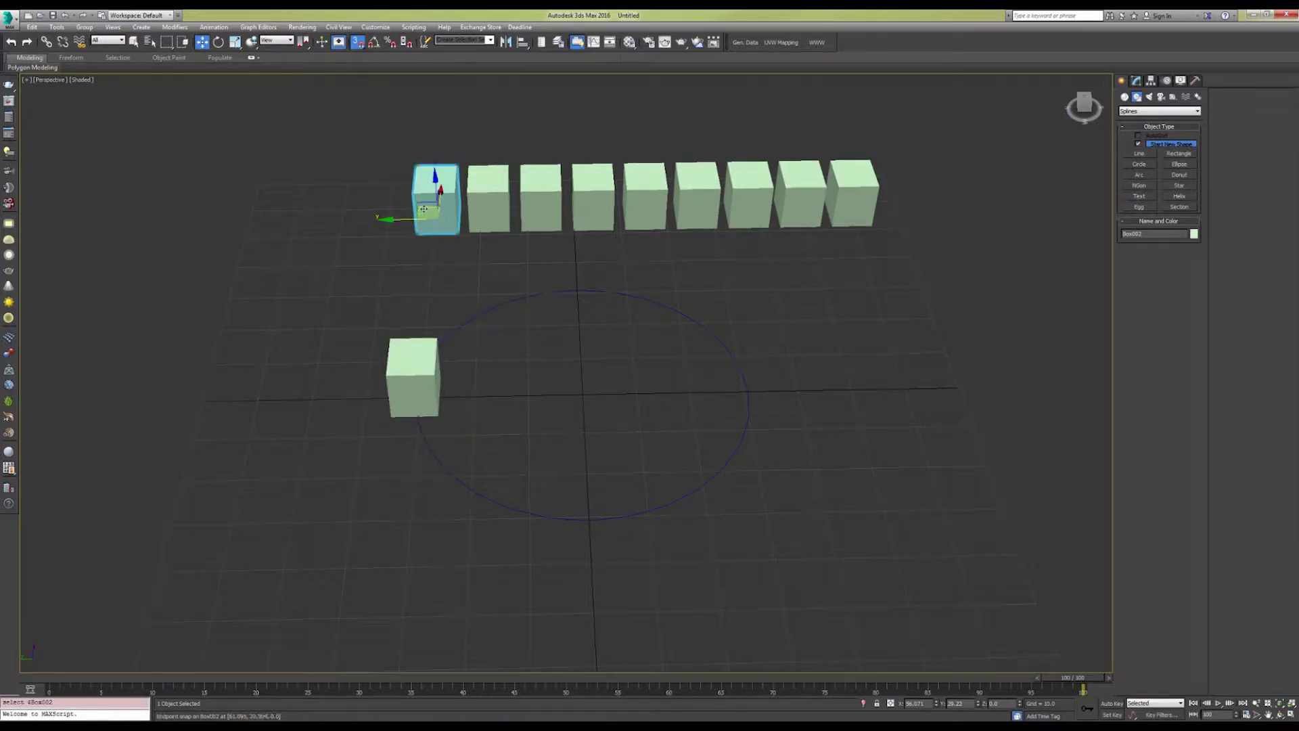
drag(423, 210, 455, 313)
click(491, 214)
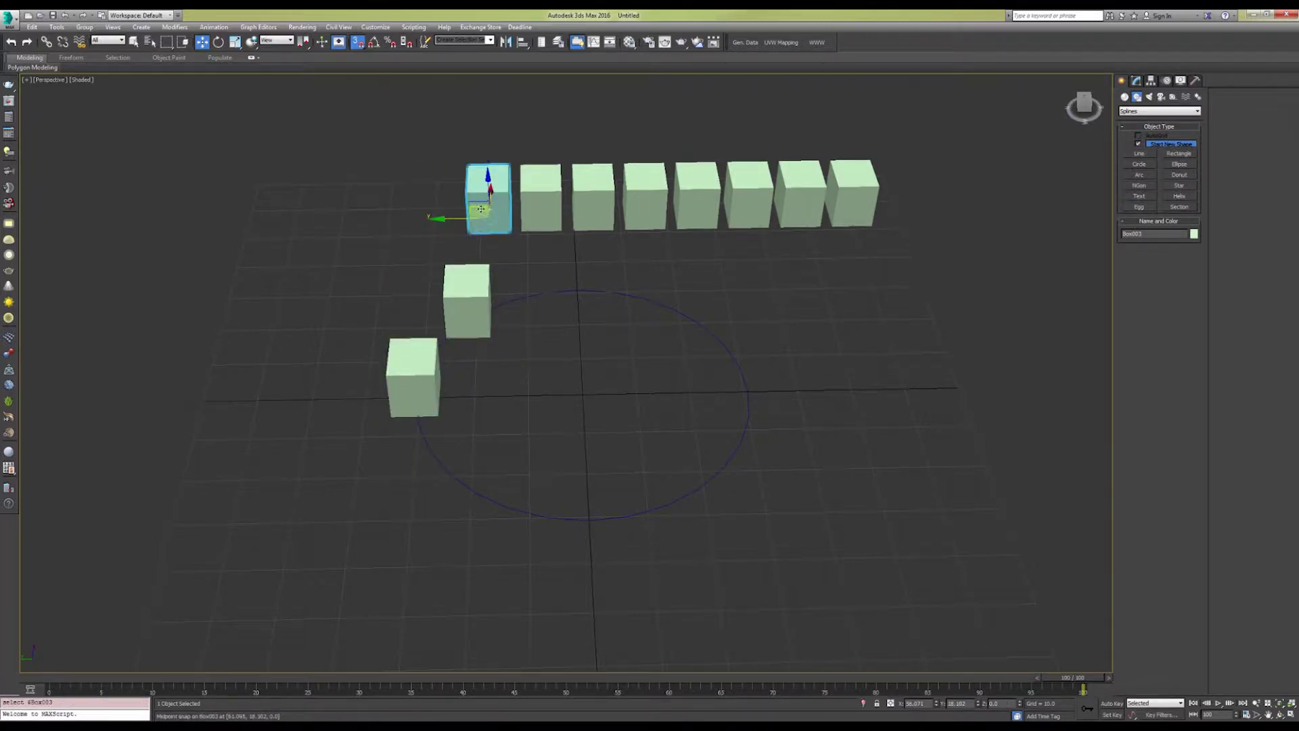
drag(491, 213, 543, 287)
click(529, 207)
drag(530, 206, 610, 324)
key(e)
key(a)
key(s)
key(ctrl+z)
key(ctrl+z)
key(ctrl+z)
key(ctrl+z)
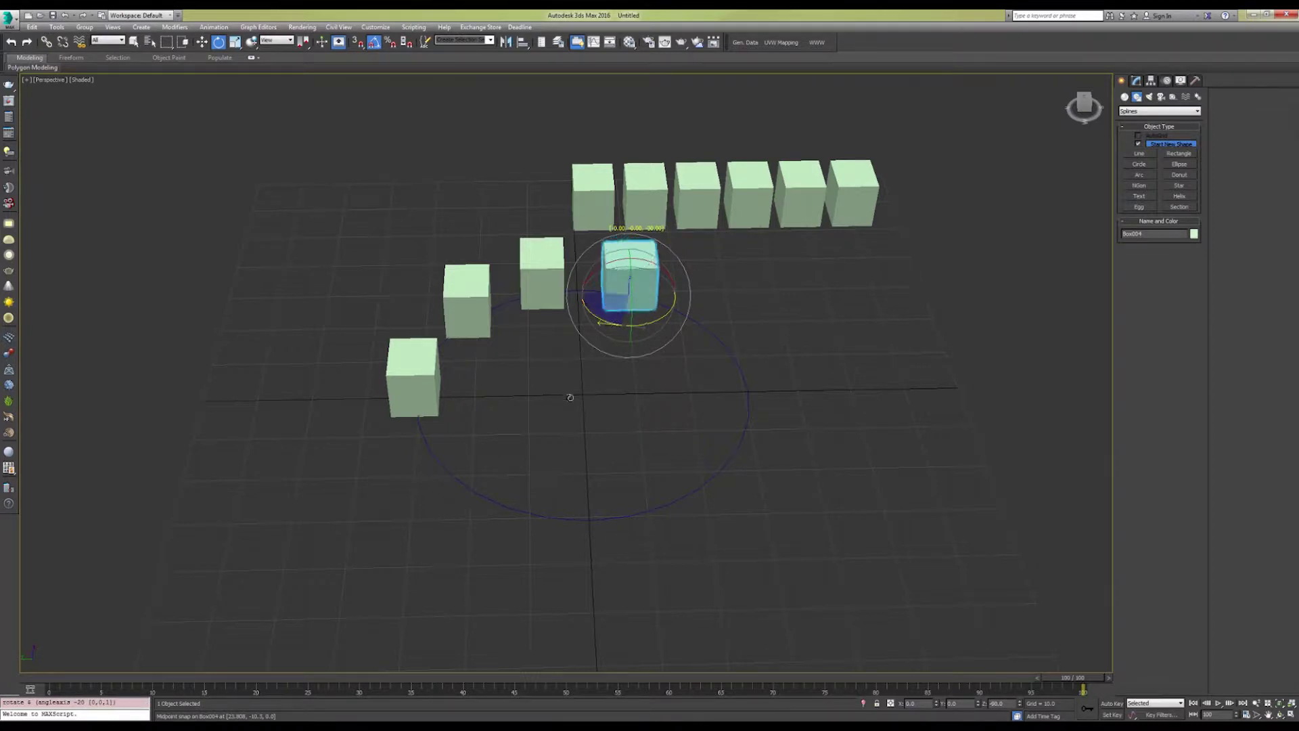
key(ctrl+z)
key(ctrl+z)
key(ctrl+z)
key(ctrl+z)
key(ctrl+z)
key(ctrl+z)
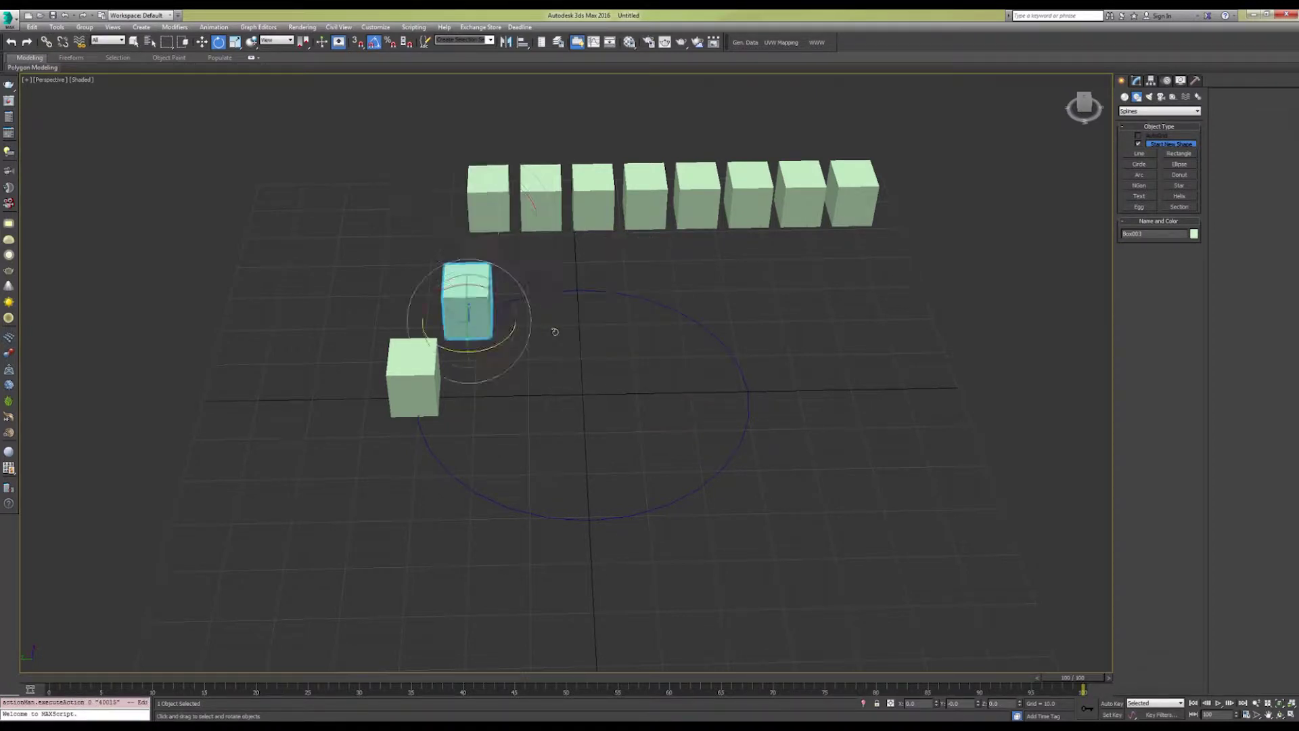
middle_drag(576, 304, 510, 284)
click(795, 322)
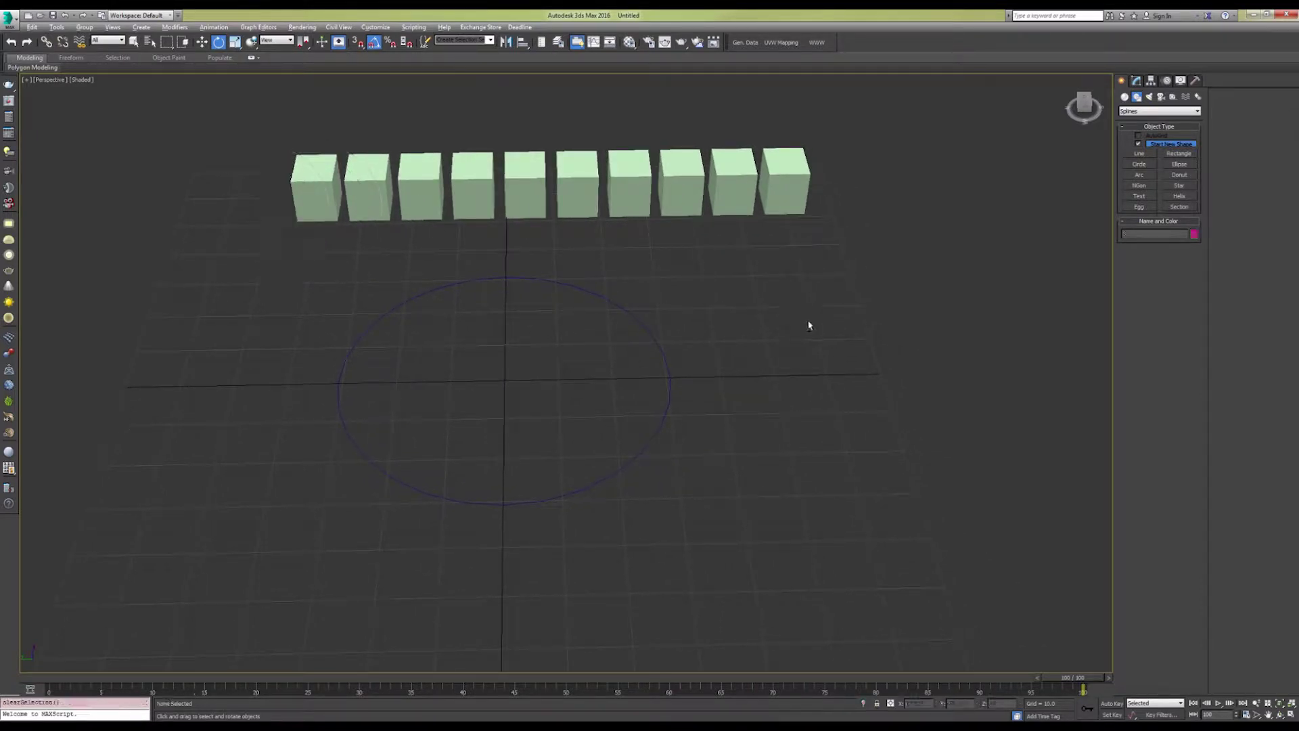
Draw a small pyramid, Pyramid001, on the grid just right of the circle.
middle_drag(729, 304, 746, 309)
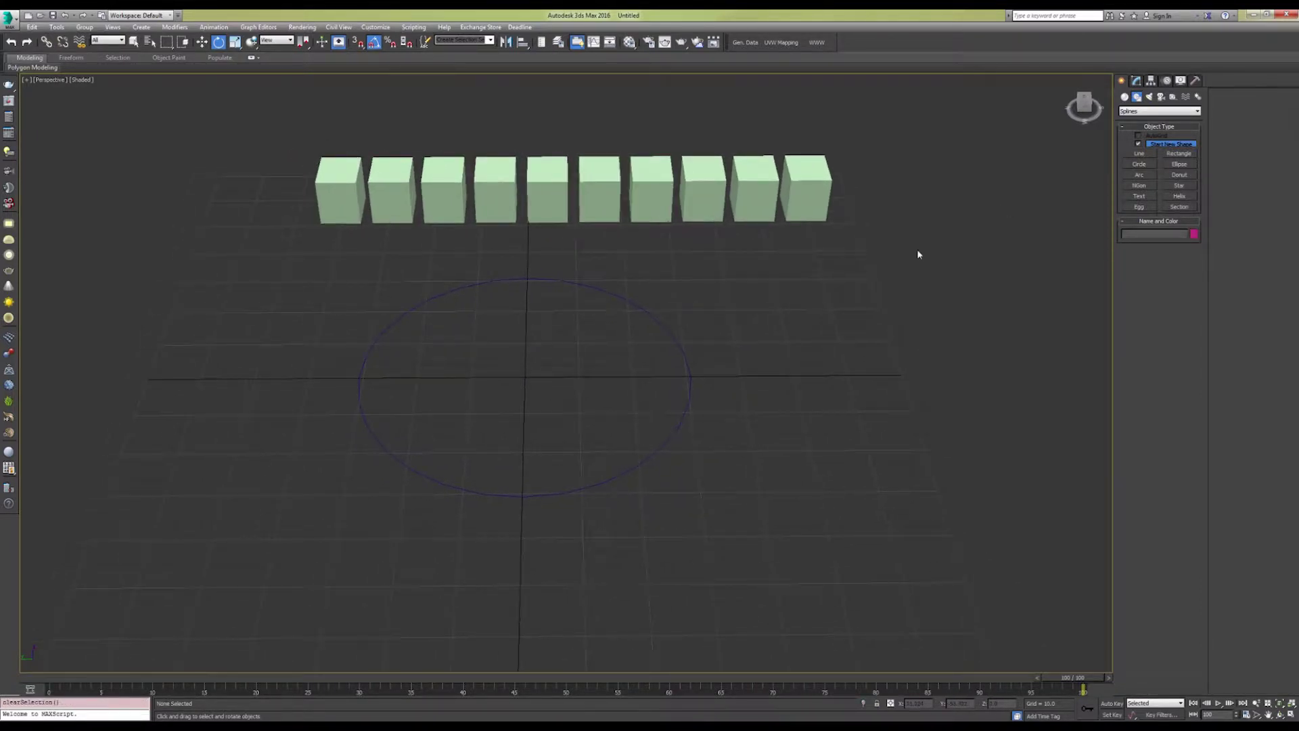
click(1127, 98)
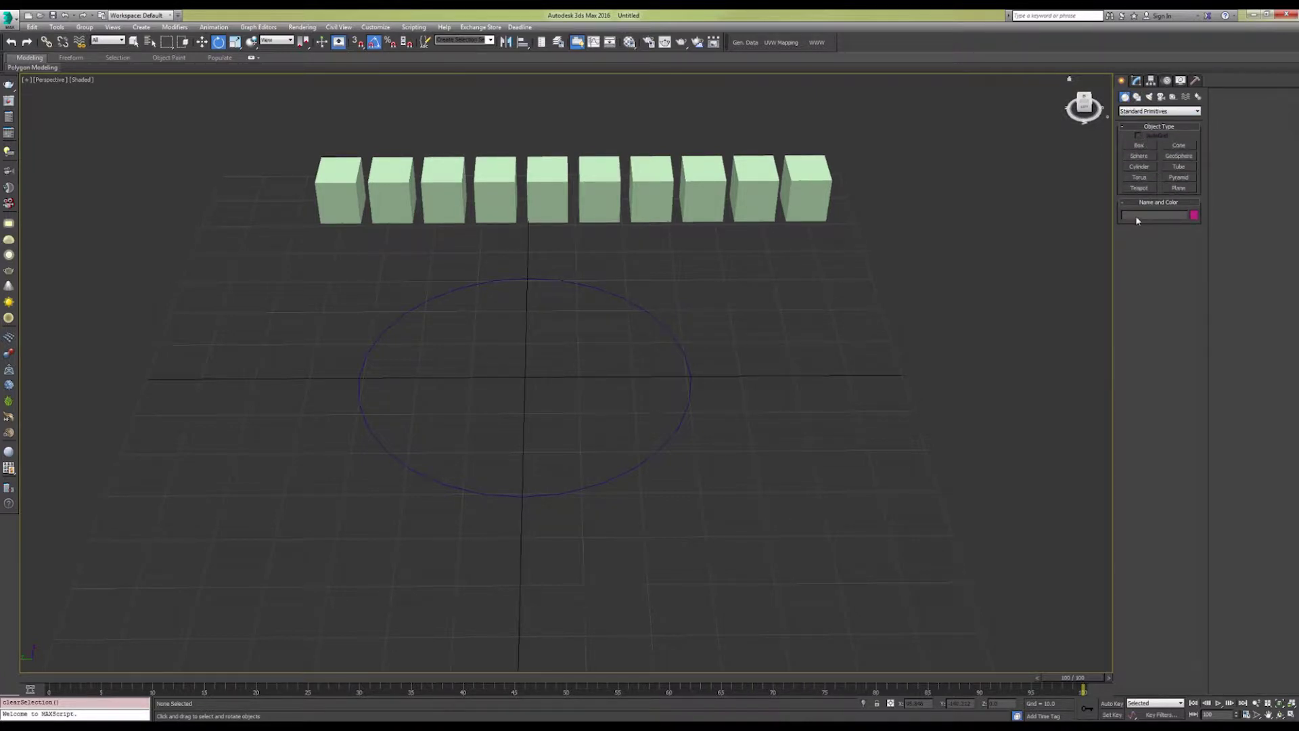
click(1179, 177)
drag(806, 380, 846, 403)
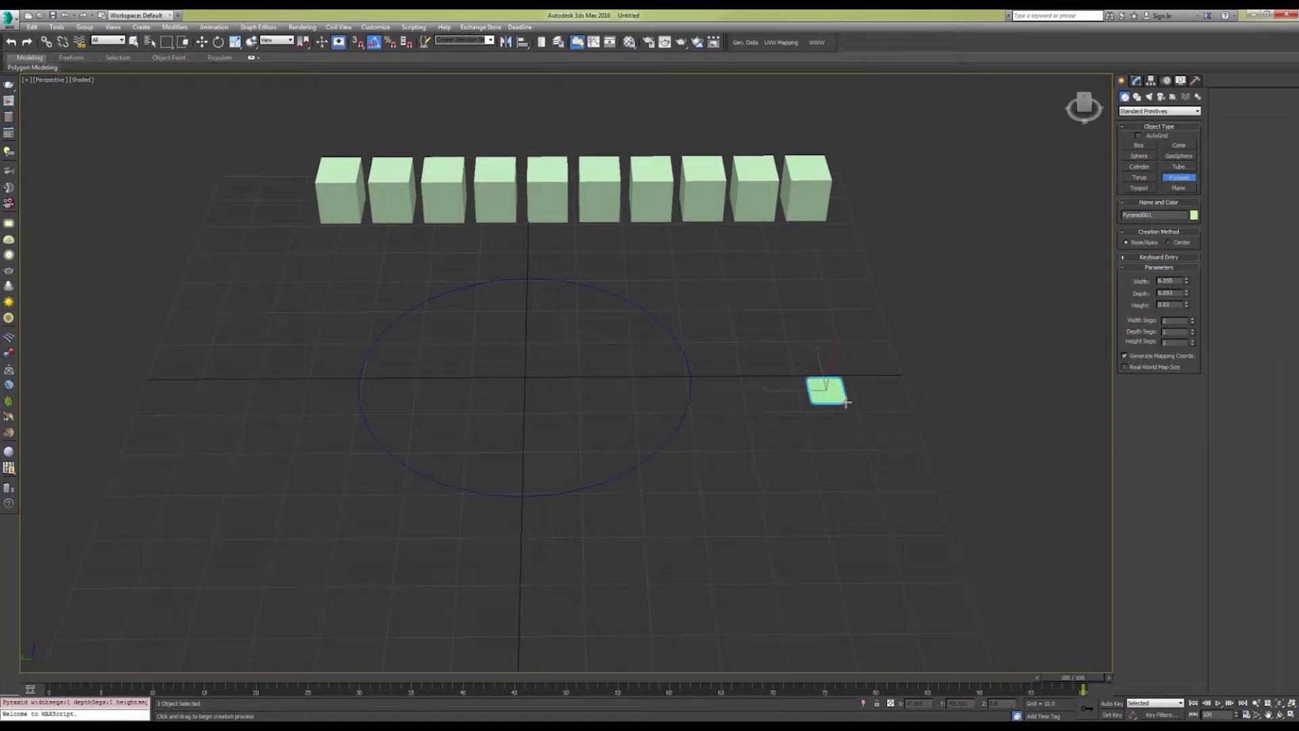
key(e)
middle_drag(777, 267, 816, 294)
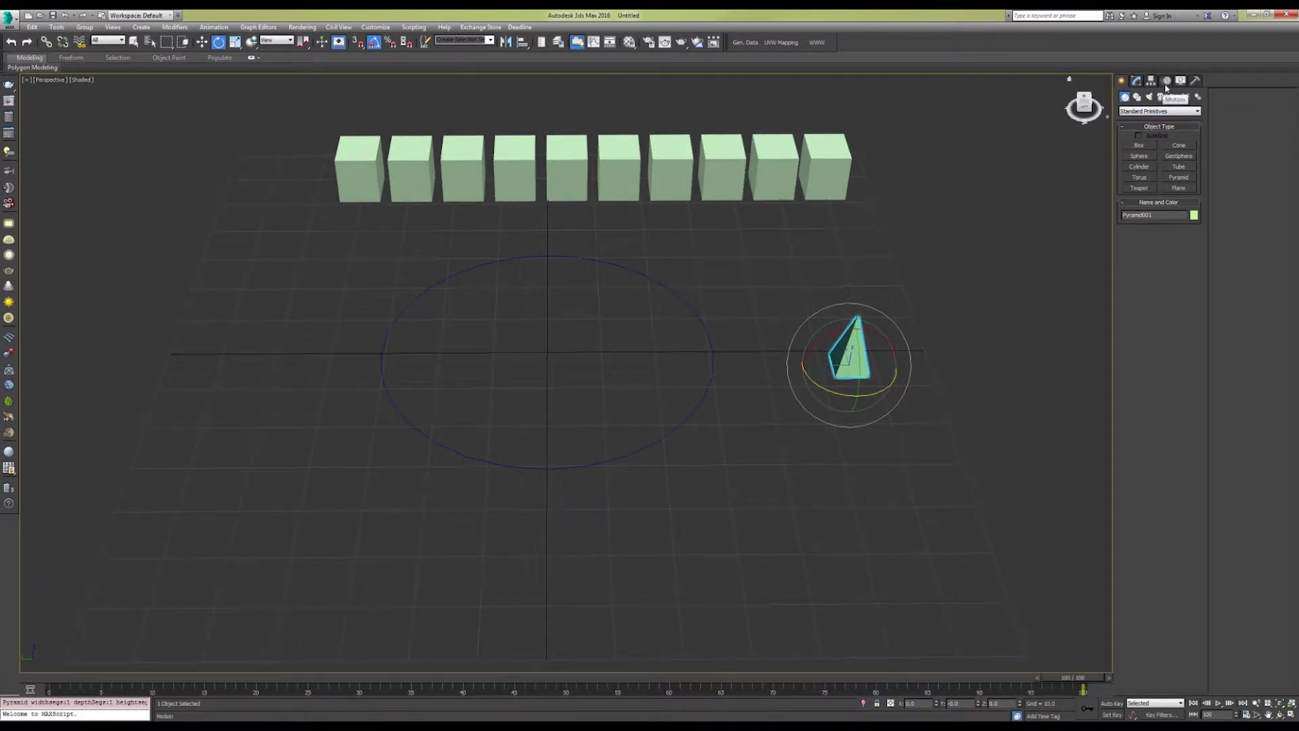
In the Motion panel, bring up the Assign Position Controller list for Pyramid001.
click(1167, 82)
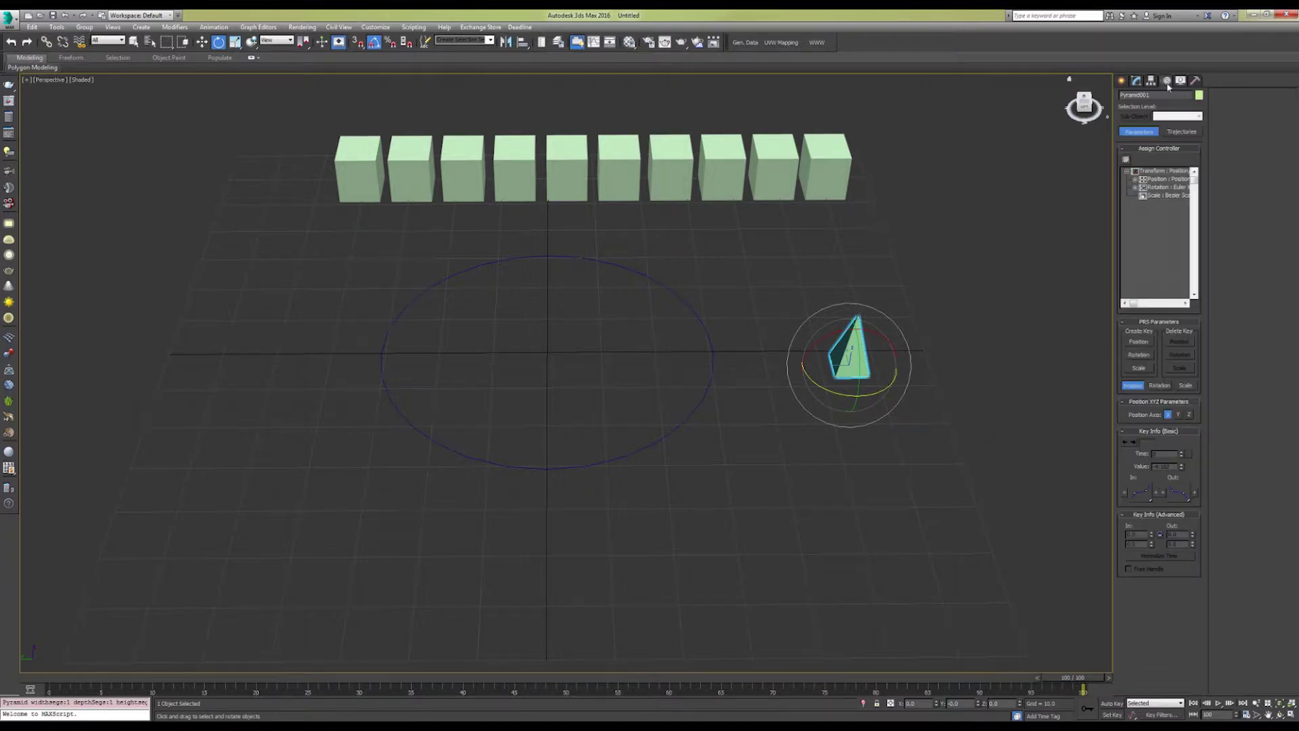
click(1158, 179)
drag(1134, 305, 1147, 305)
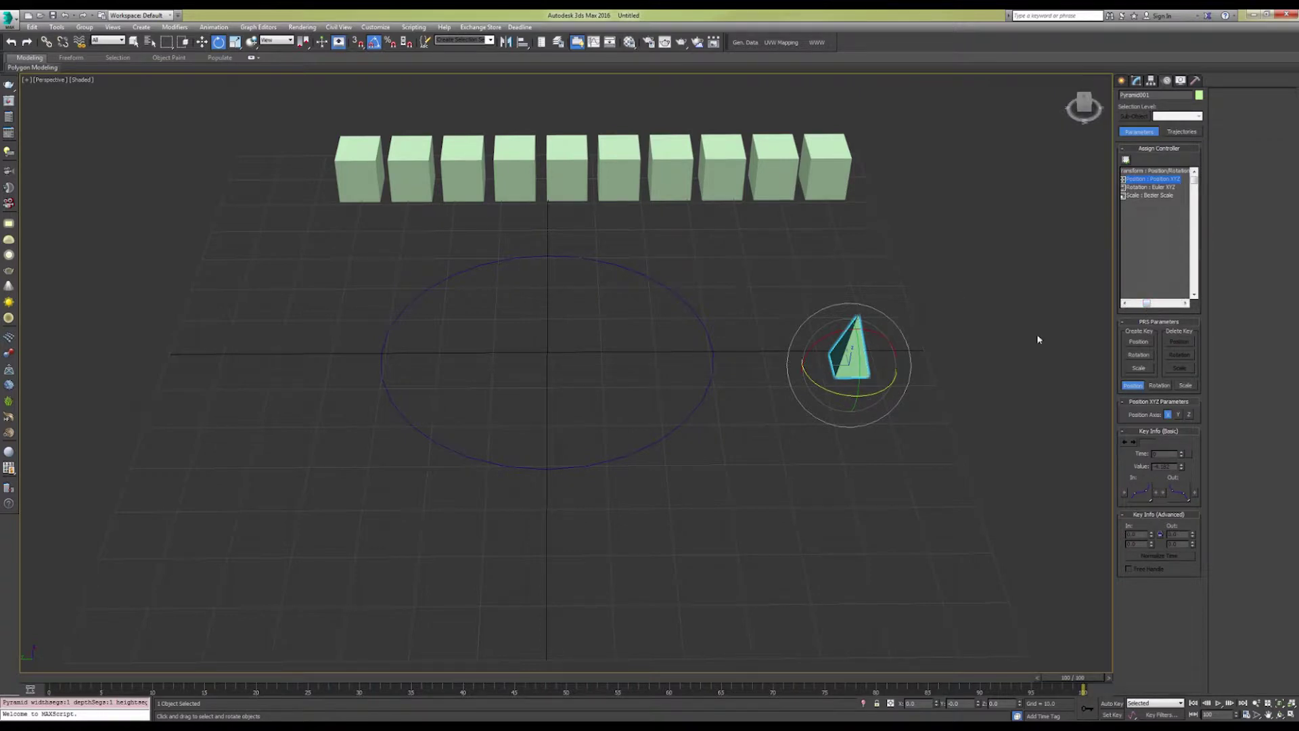
drag(1150, 306, 1127, 306)
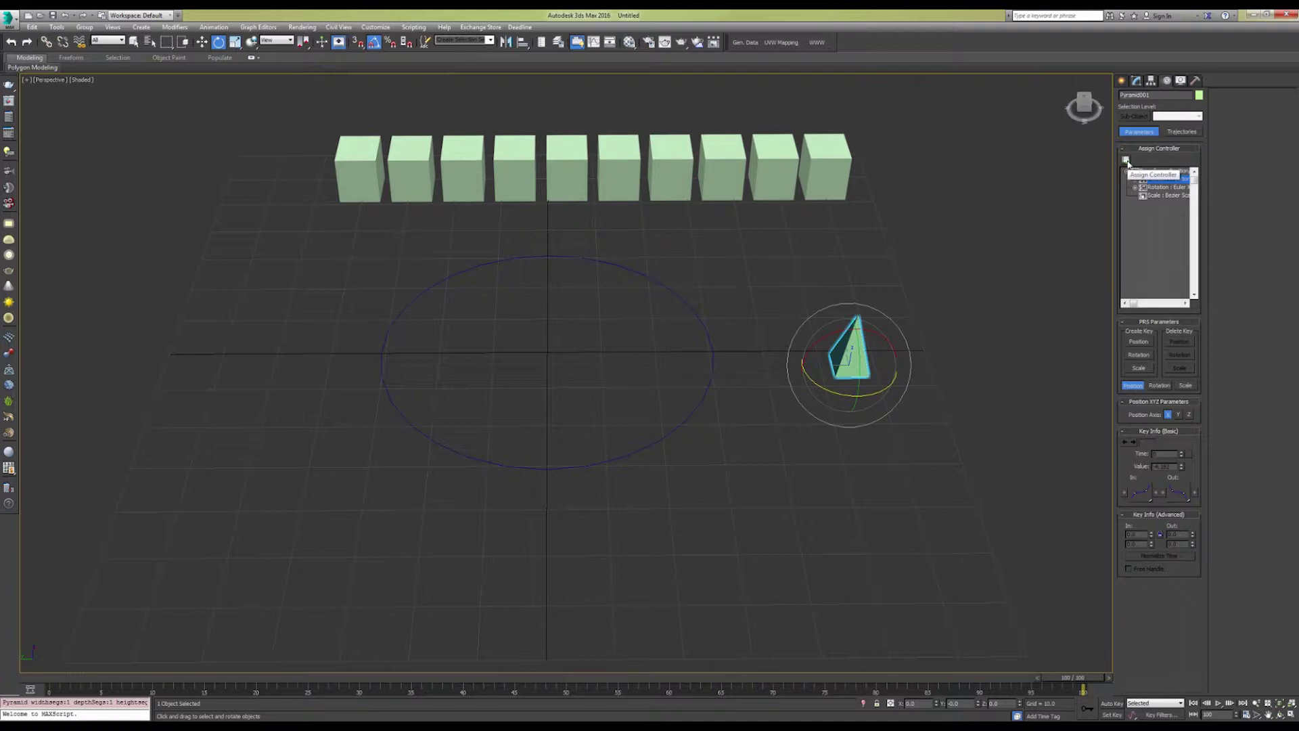
click(1126, 161)
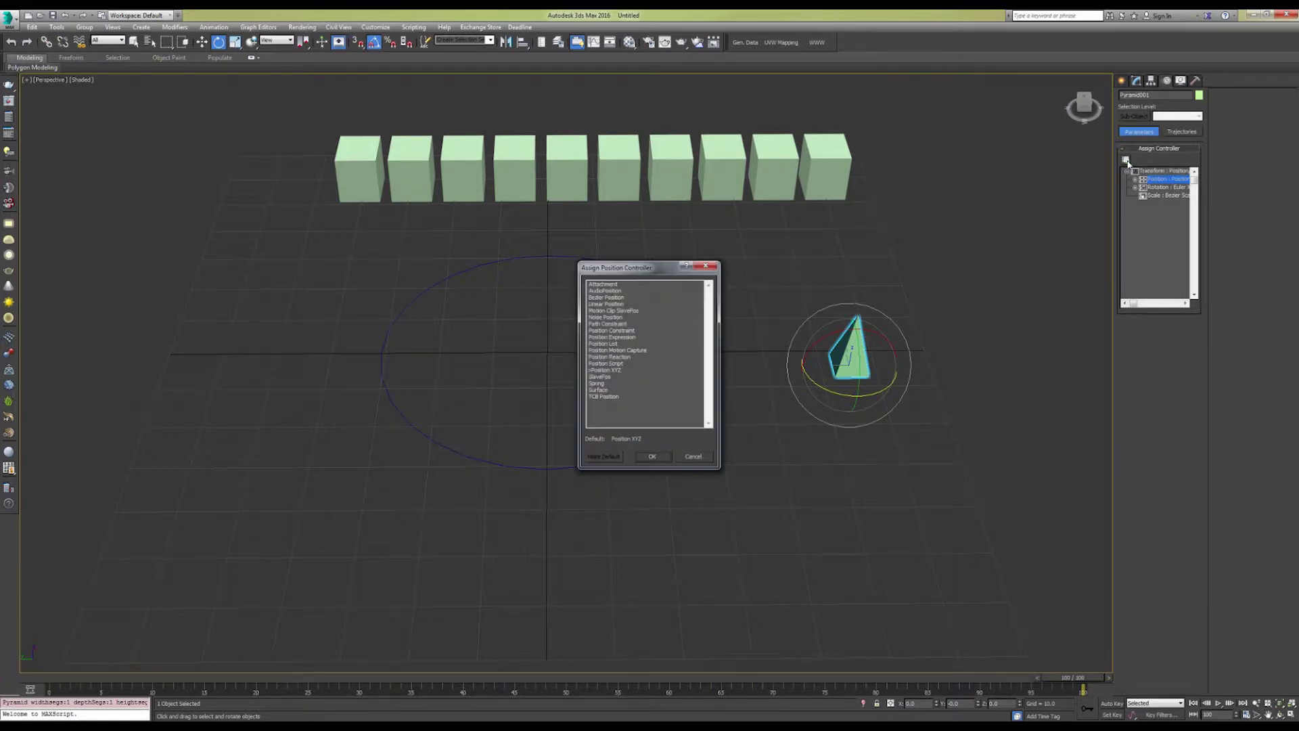
Give the pyramid a Path Constraint with Circle001 as its path.
click(623, 324)
click(653, 457)
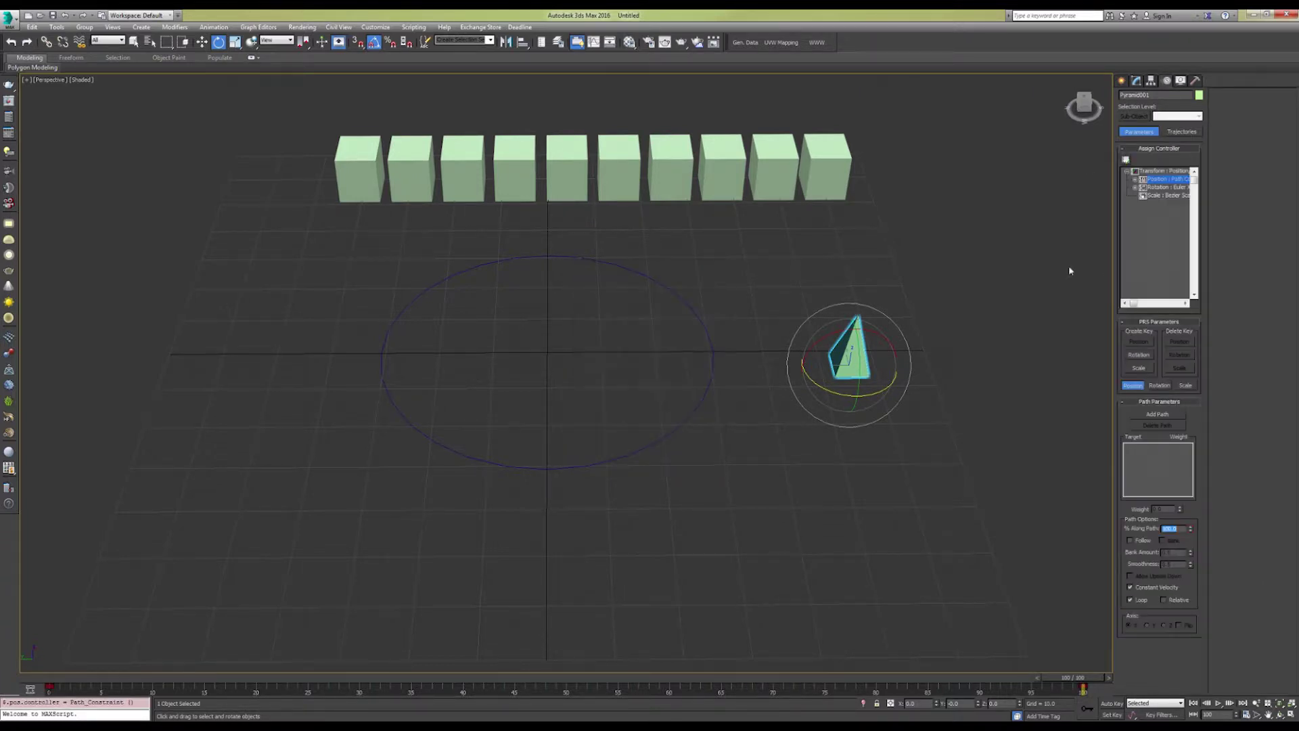
click(1158, 415)
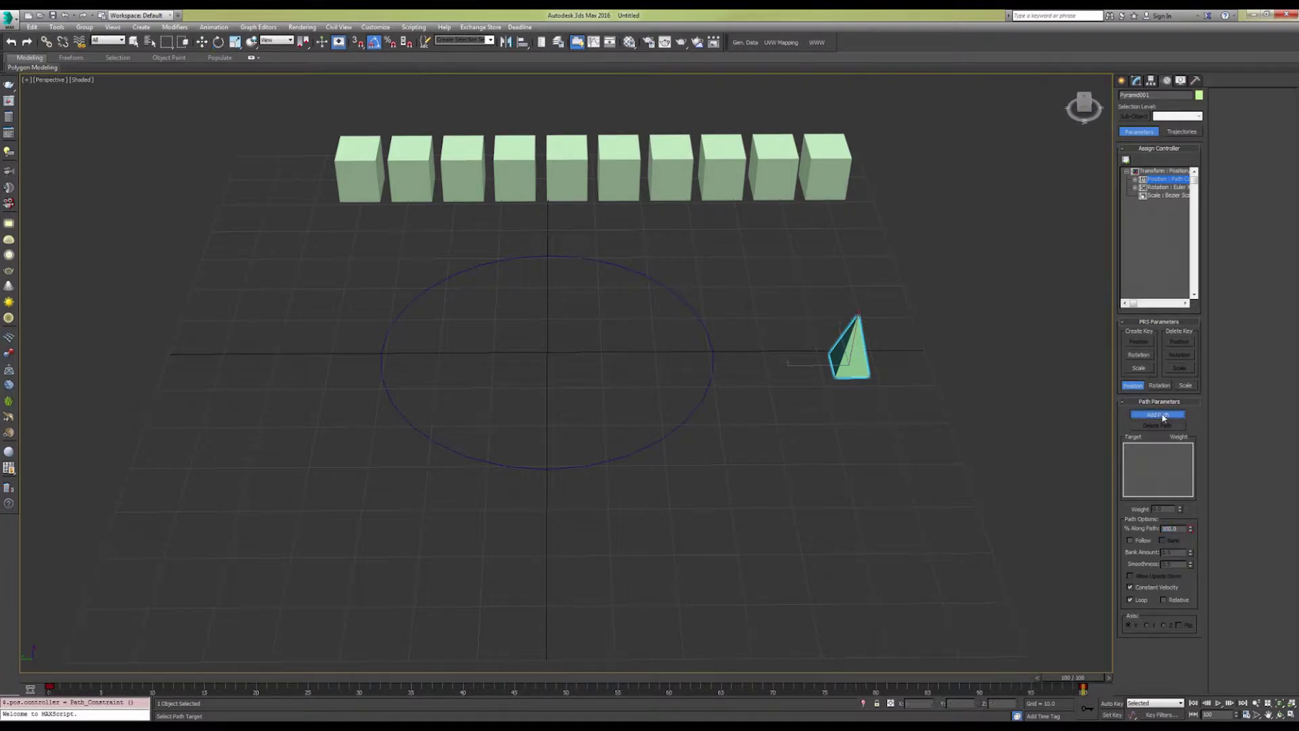
click(572, 258)
key(w)
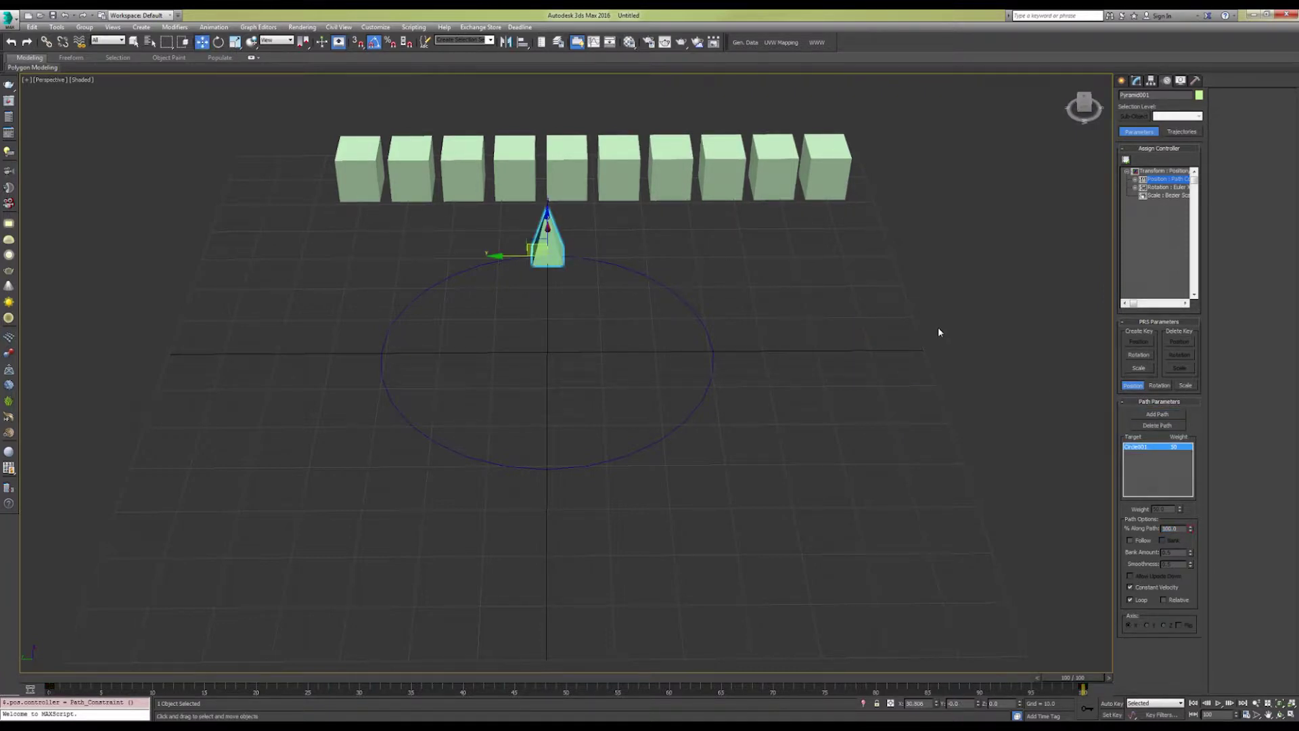
Turn on Follow so the pyramid turns along the circle, then reselect it.
click(1141, 542)
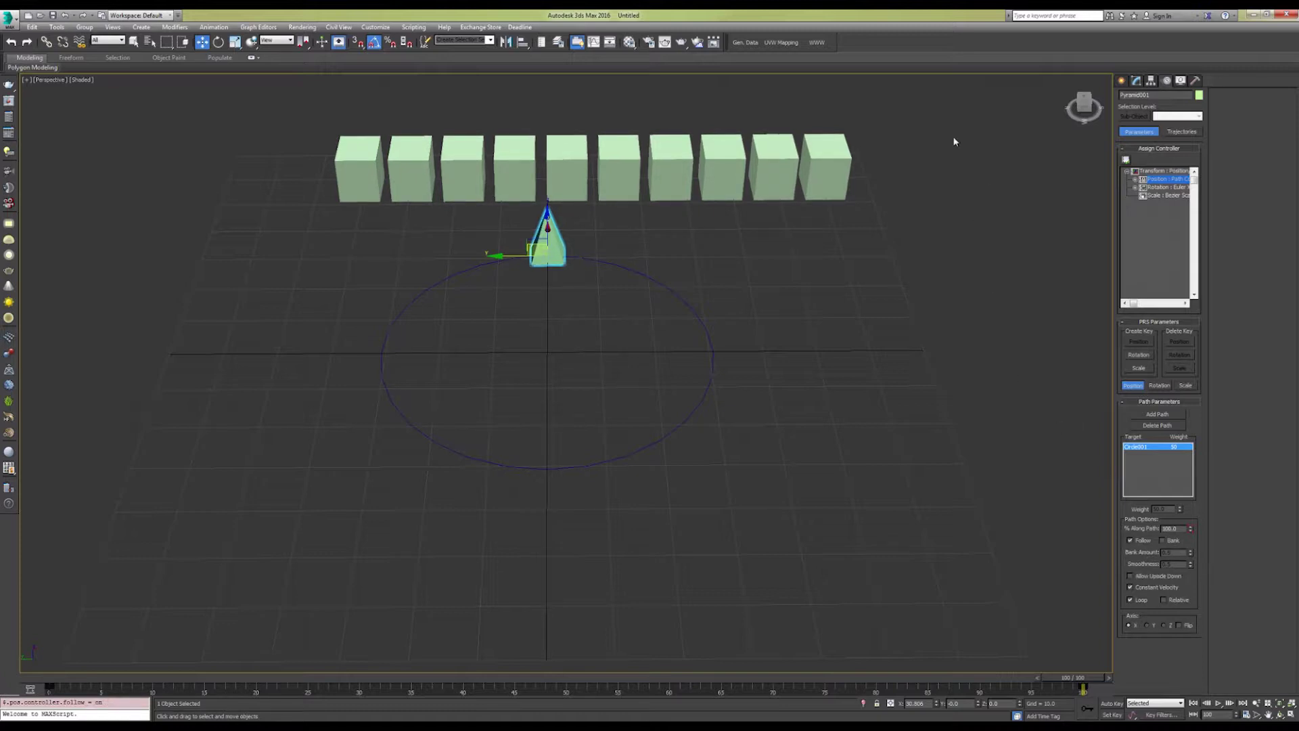
click(1121, 80)
click(817, 274)
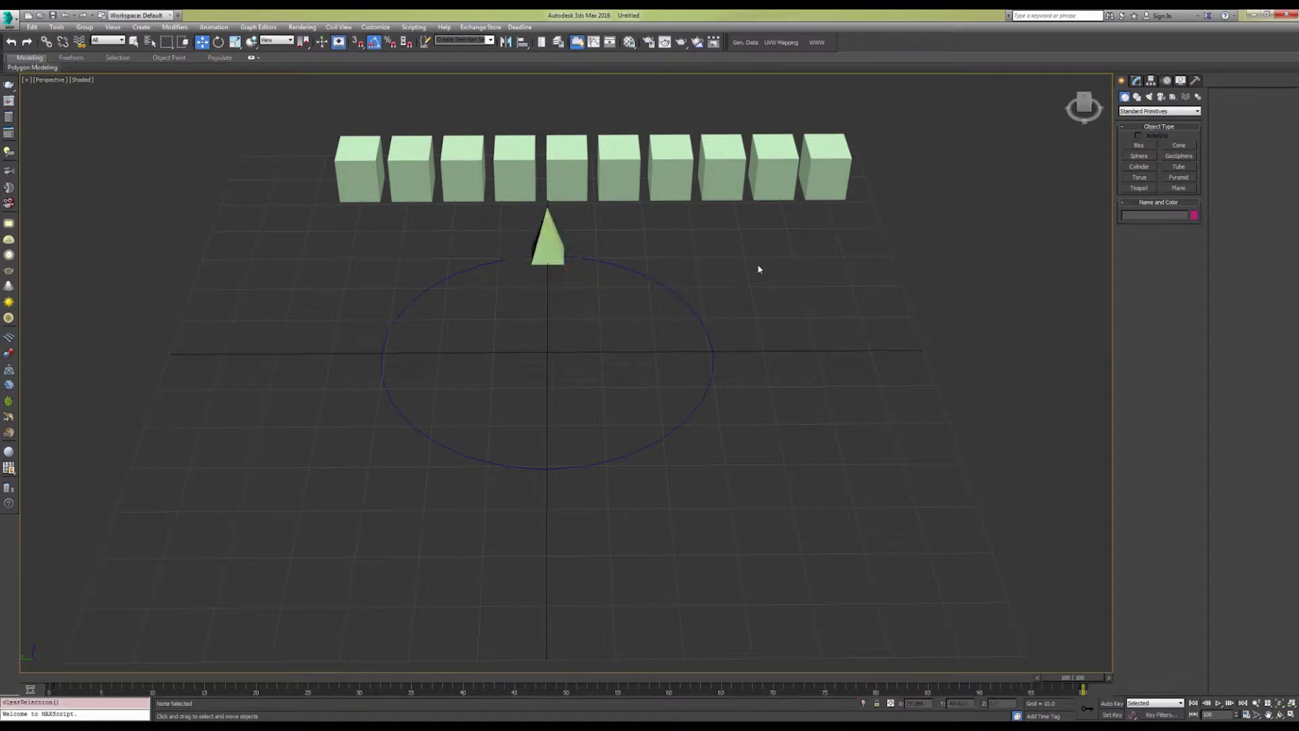
click(546, 244)
click(57, 27)
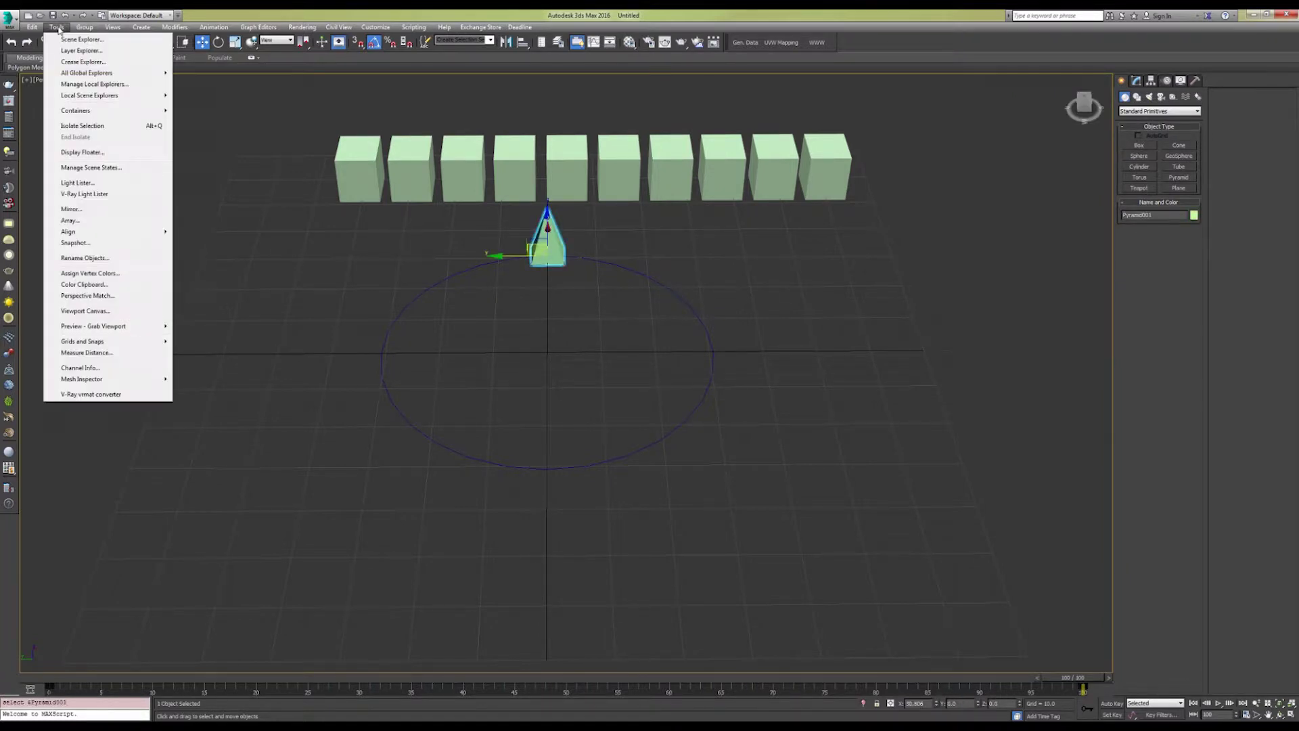
Snapshot the pyramid along the path from frame 0 to 50 as 11 copies.
click(76, 242)
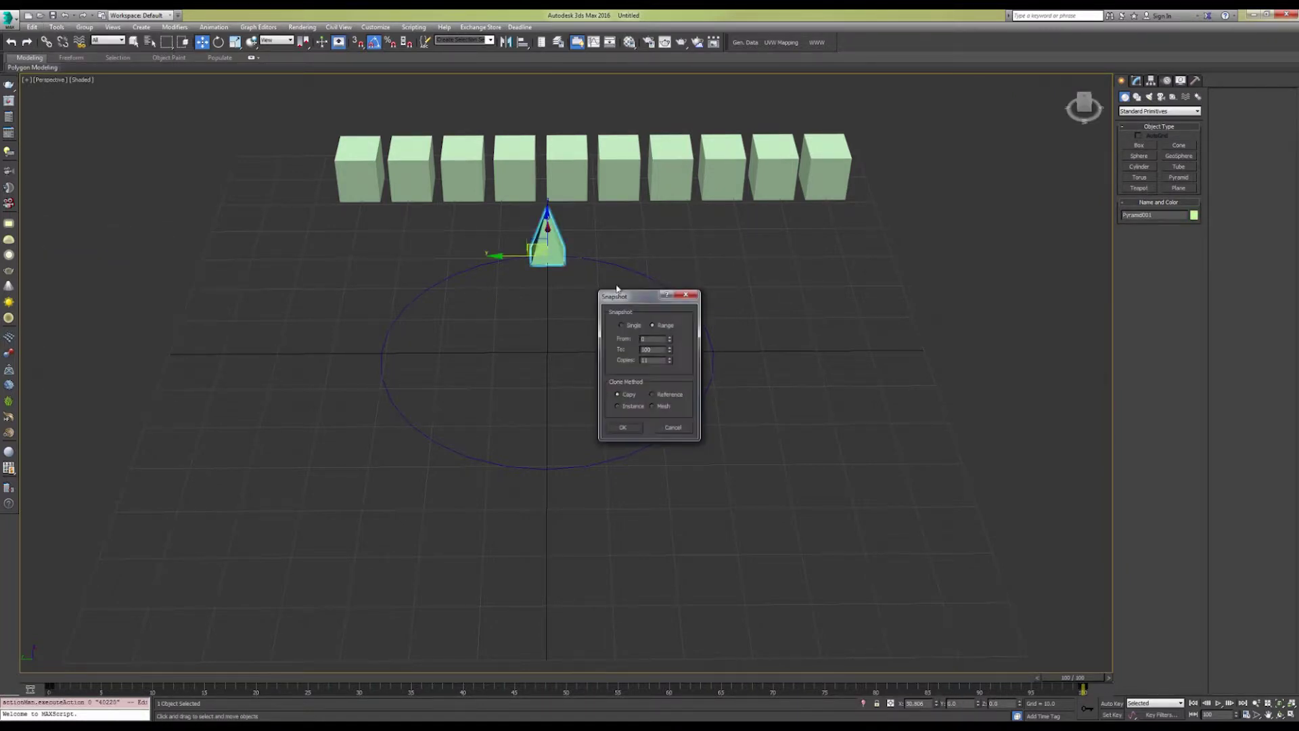
drag(631, 302, 843, 279)
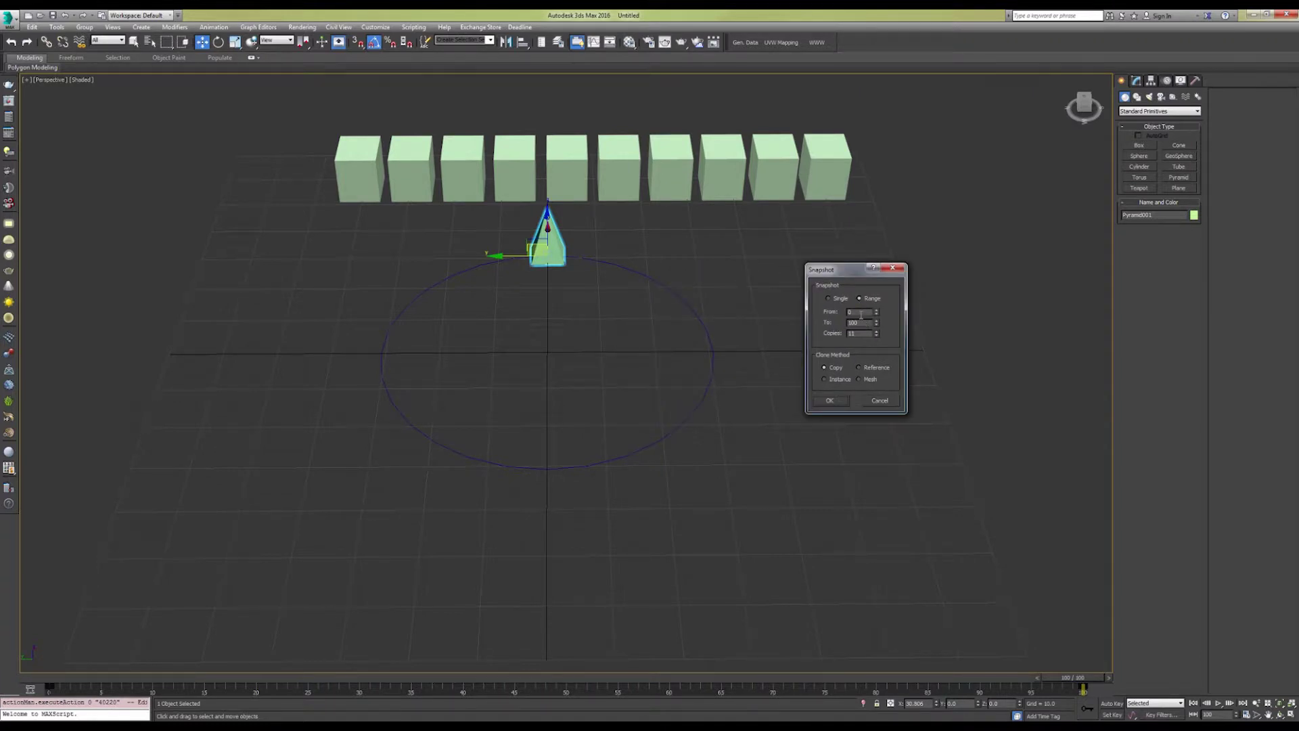
key(Tab)
text(50)
text(1)
drag(861, 335, 820, 335)
click(838, 402)
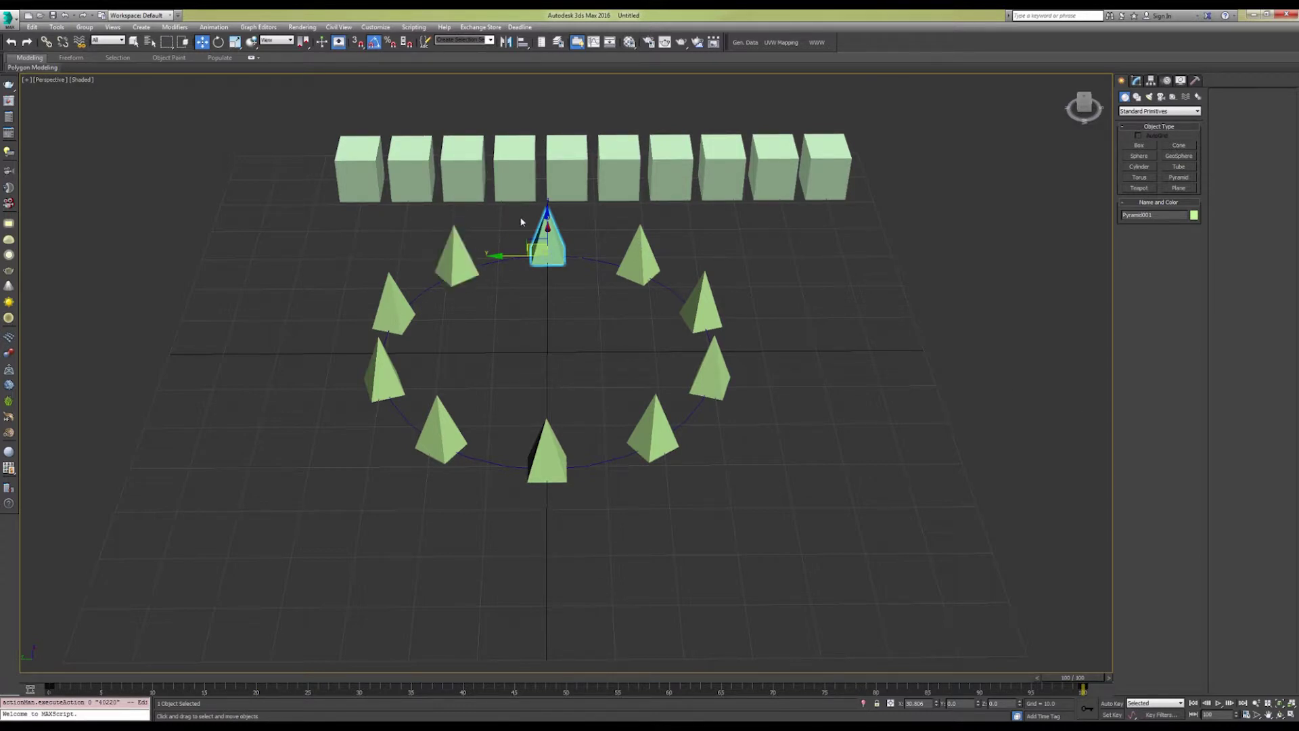
Delete the overlapping duplicate pyramids at the top of the circle, leaving one.
click(506, 259)
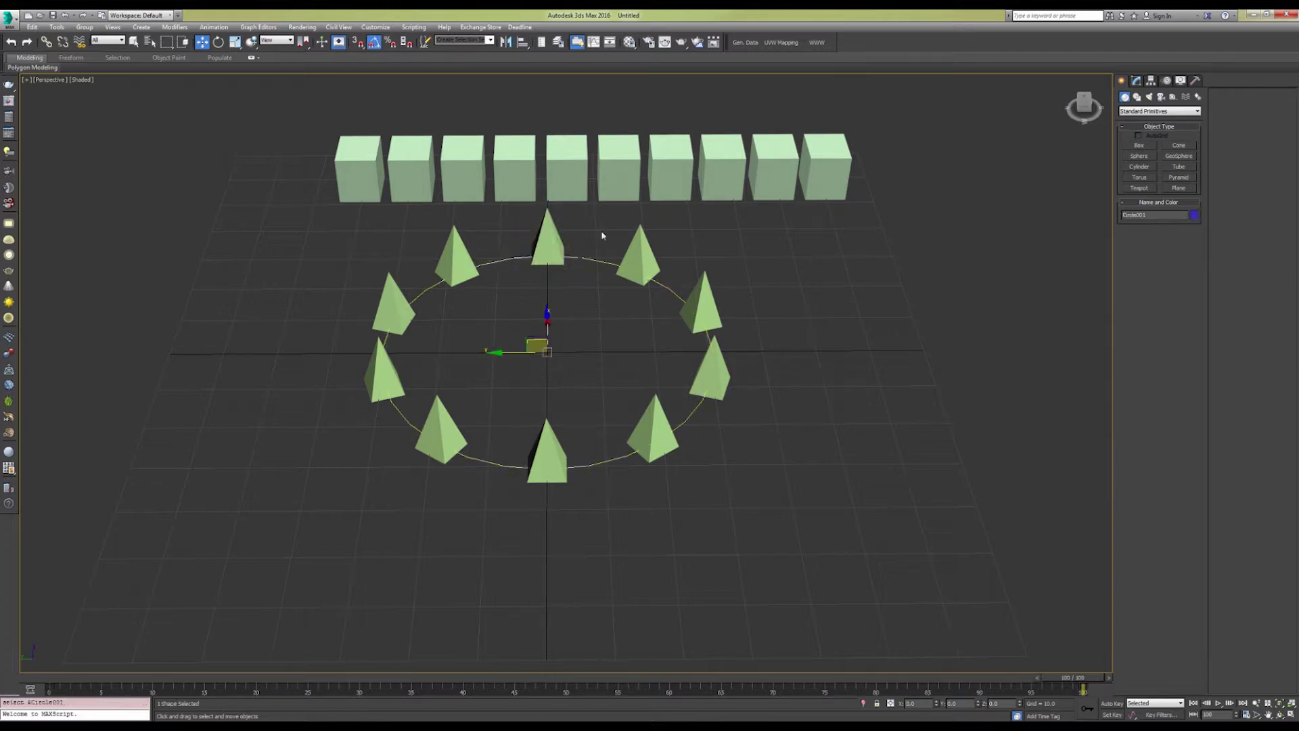
click(541, 226)
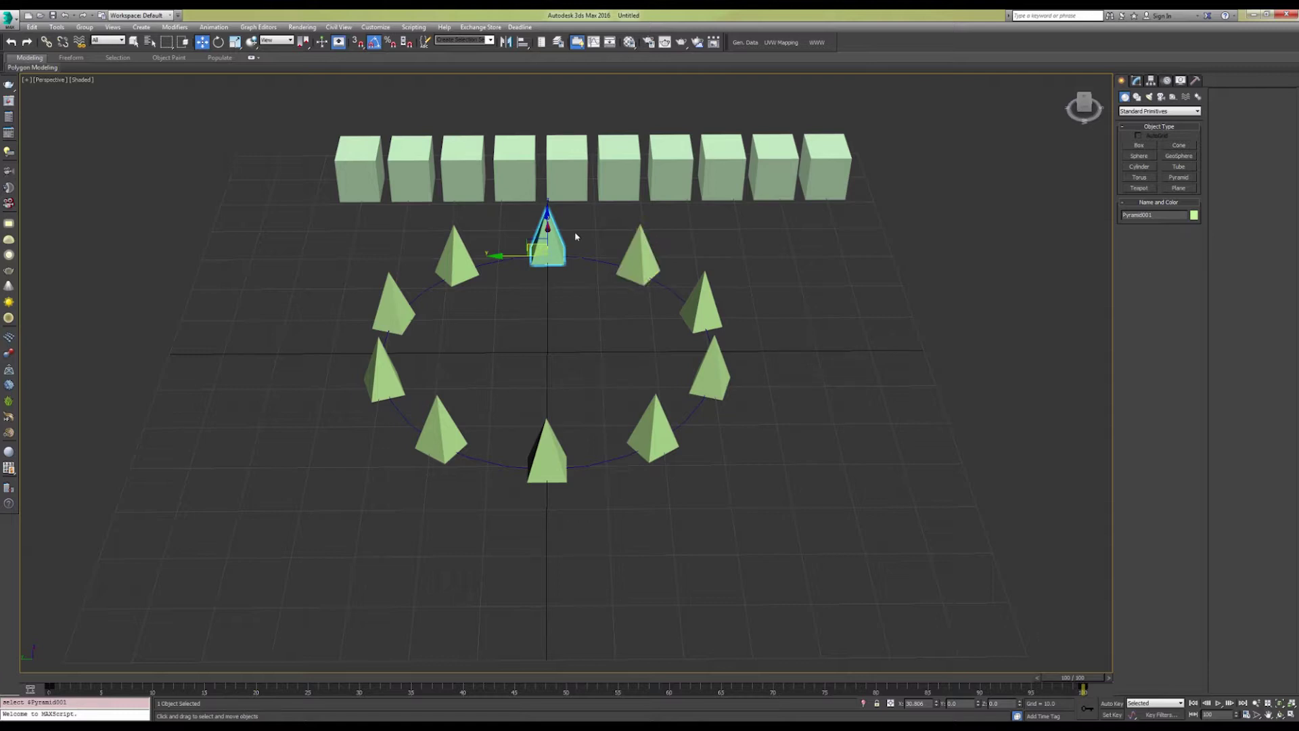
key(Delete)
click(551, 235)
key(Delete)
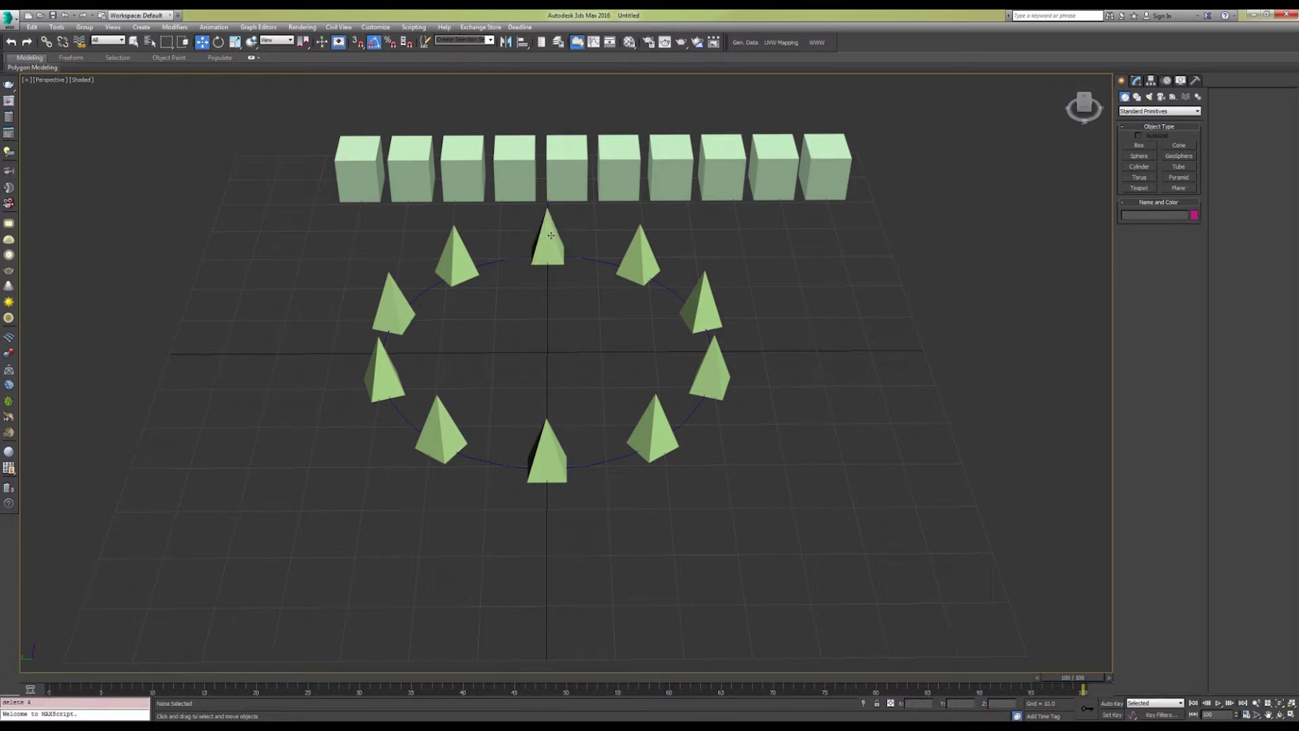
click(551, 235)
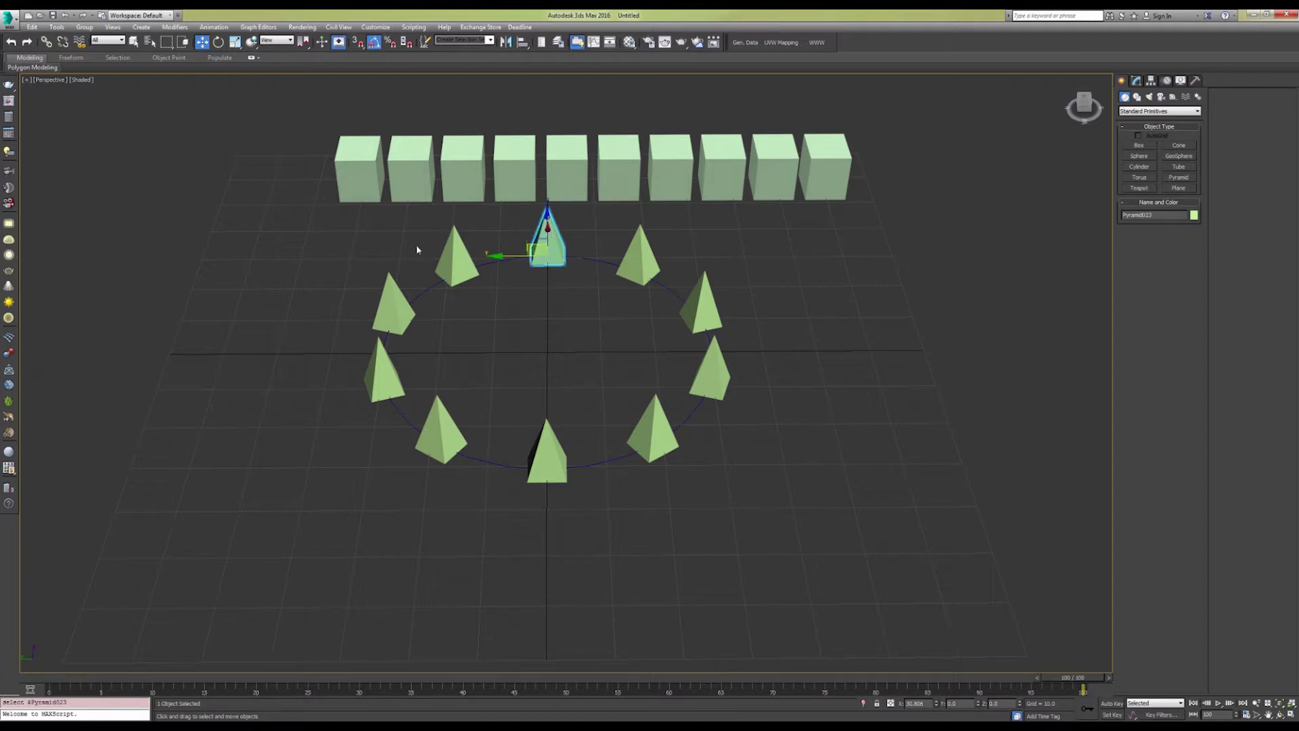
scroll(604, 323, down, 3)
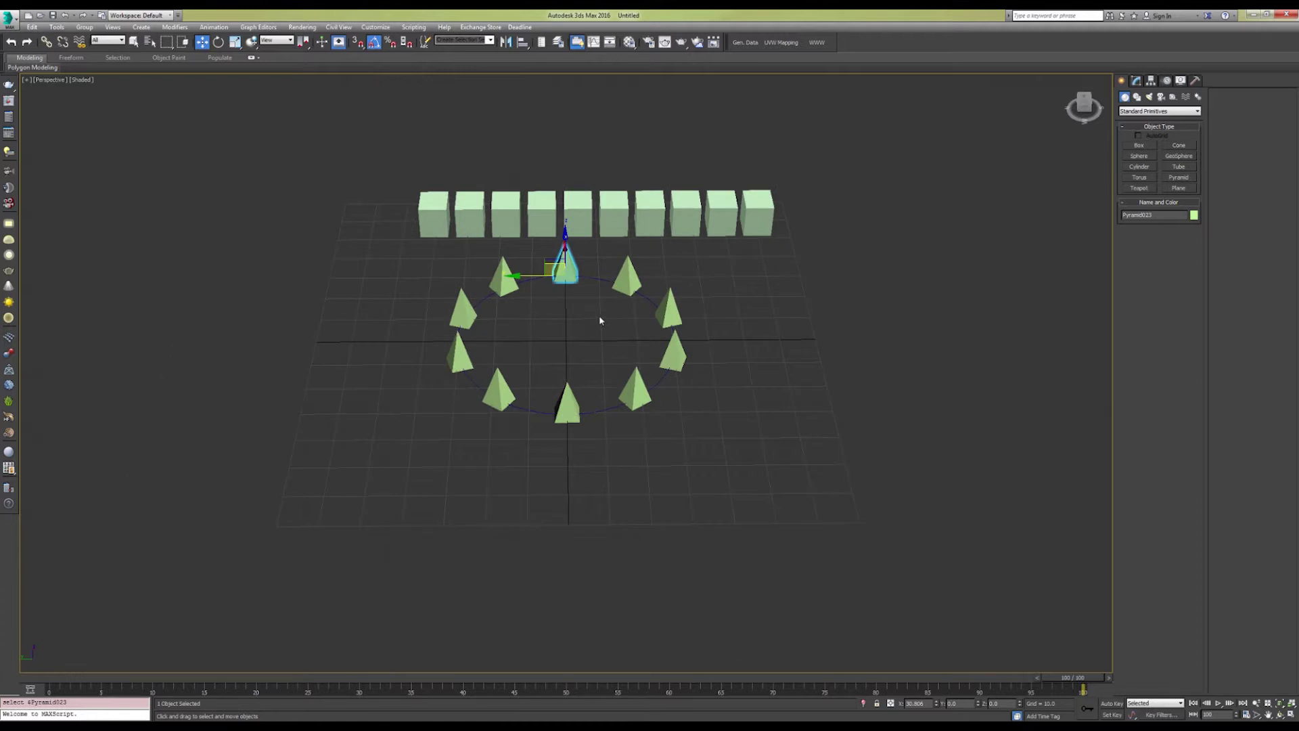
scroll(602, 318, up, 3)
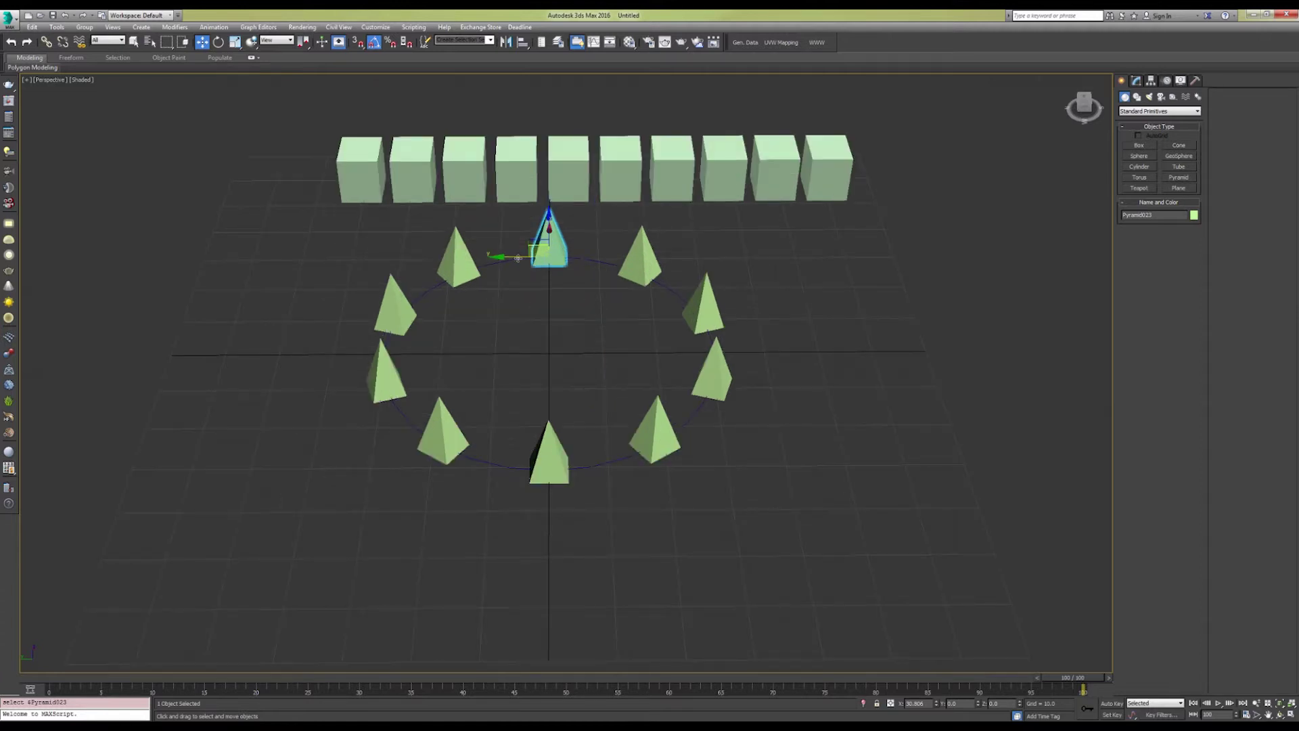
Align Box001 to the left pyramid, Pyramid007, on the circle.
click(359, 178)
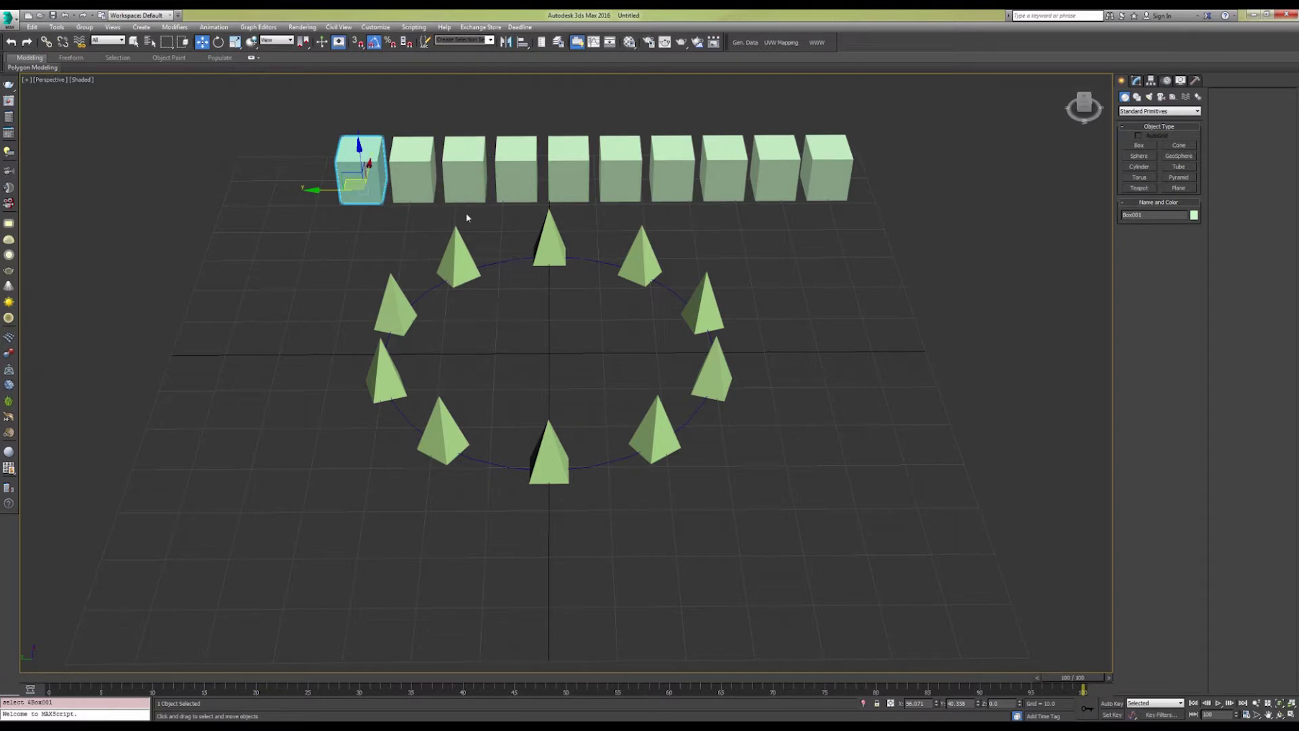
click(56, 27)
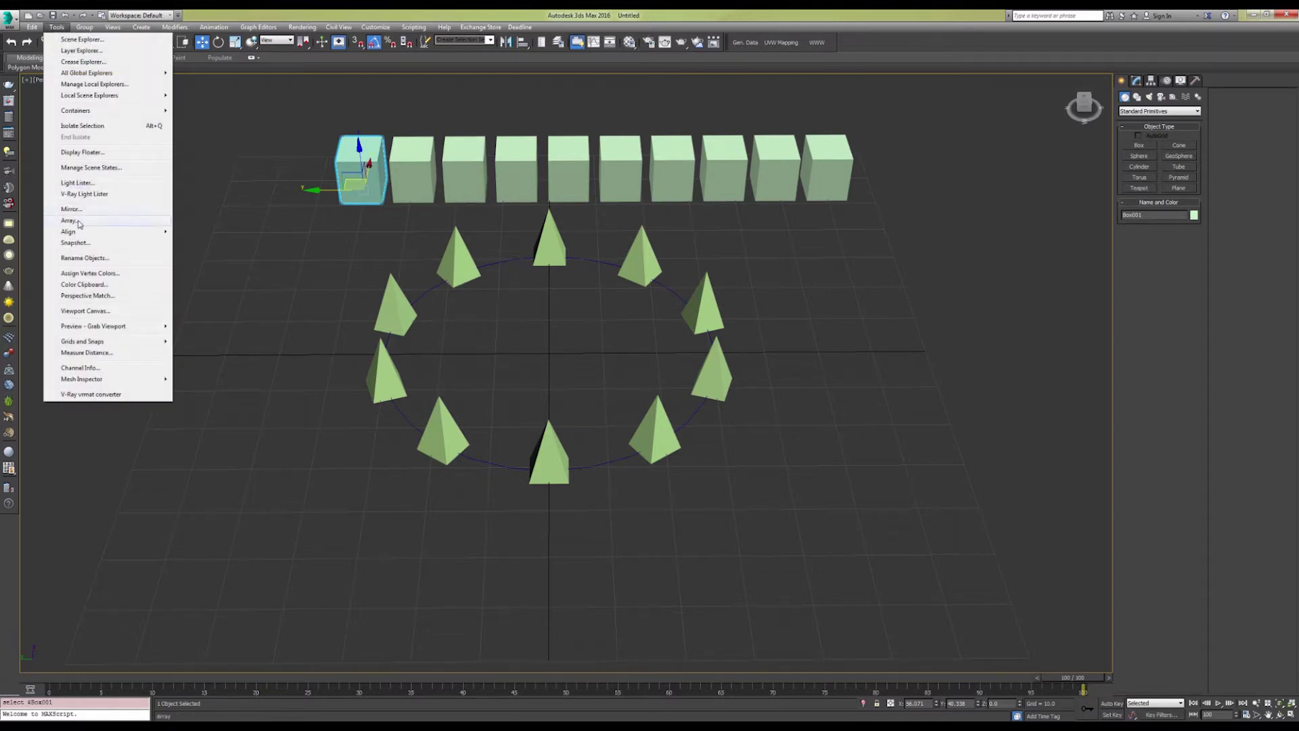
mouse_move(85, 231)
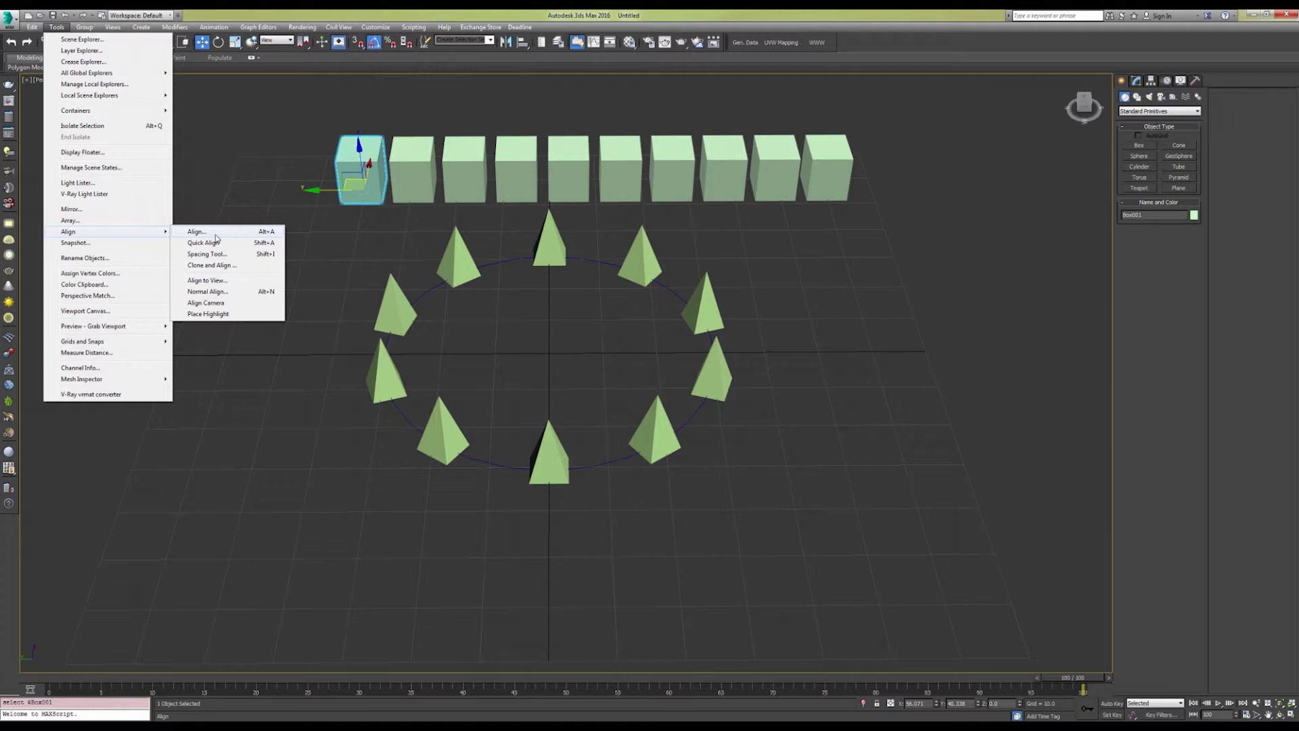
click(215, 232)
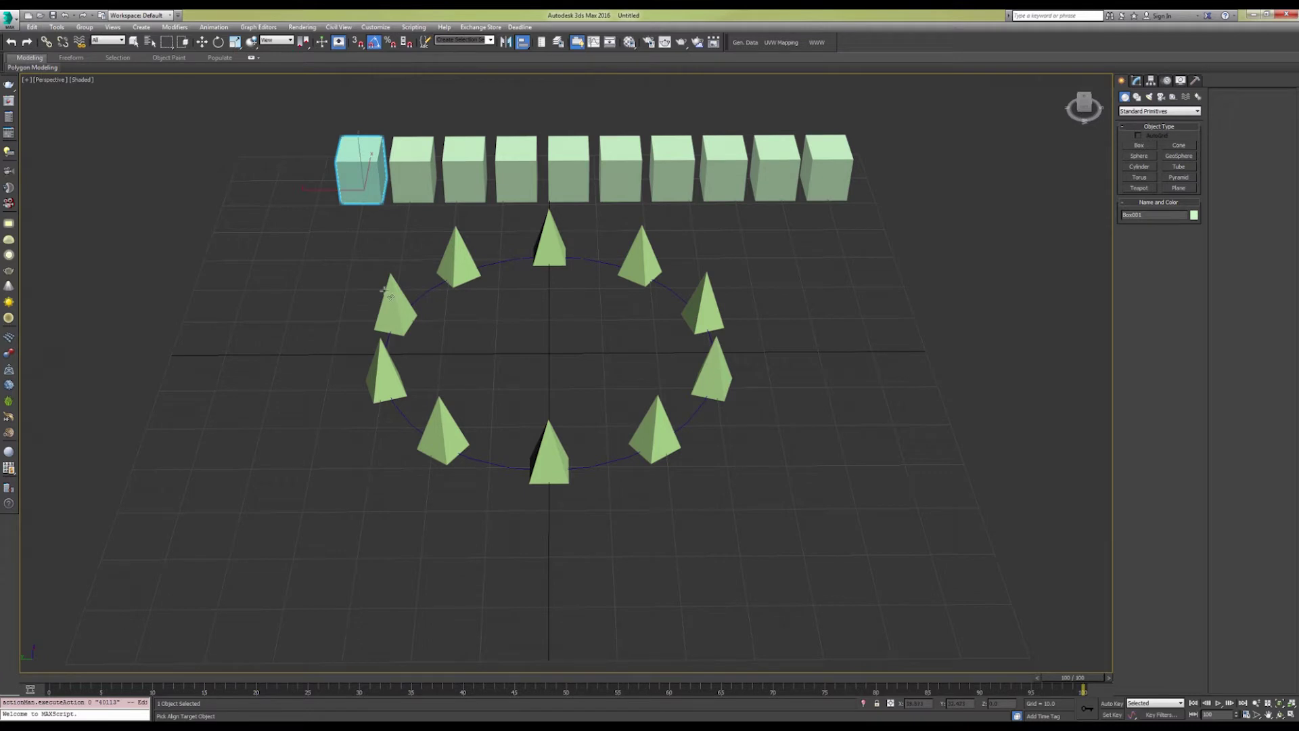
click(394, 304)
drag(853, 305, 802, 249)
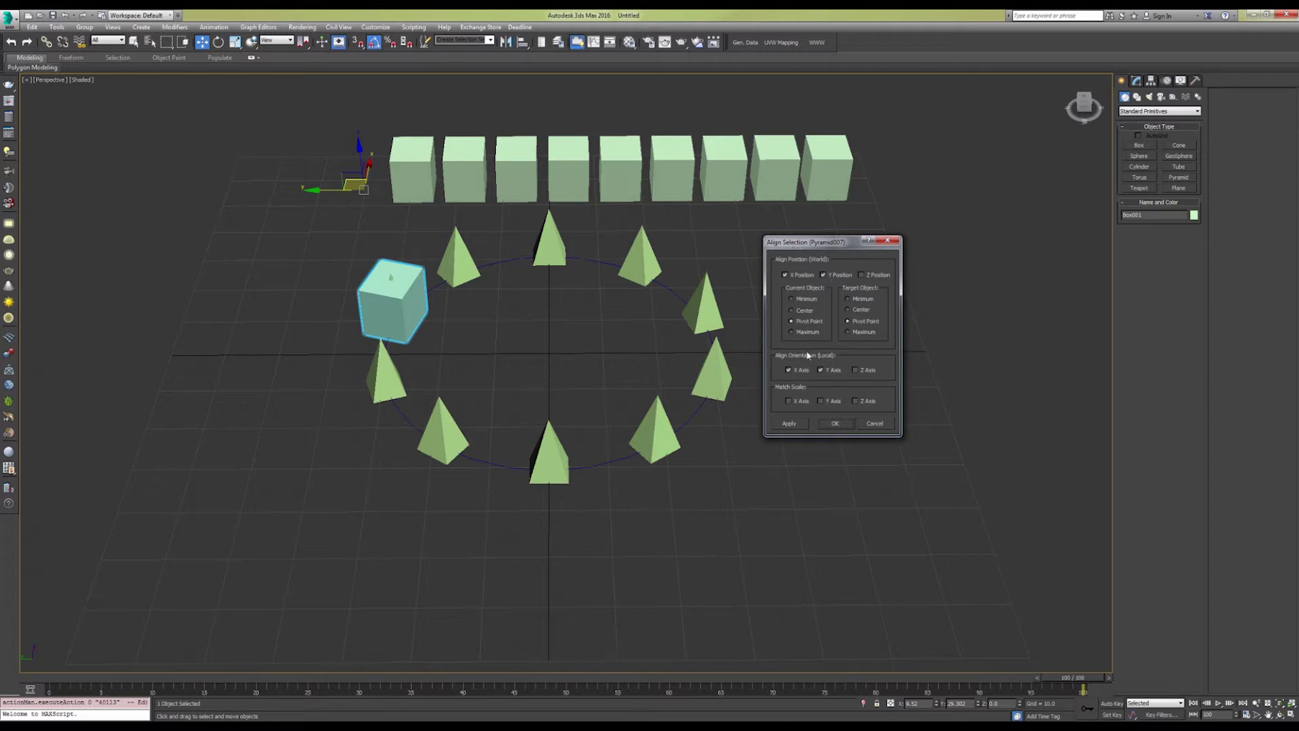
Enable X and Y Align Orientation so Box001 matches Pyramid007's tilt.
click(788, 369)
click(820, 370)
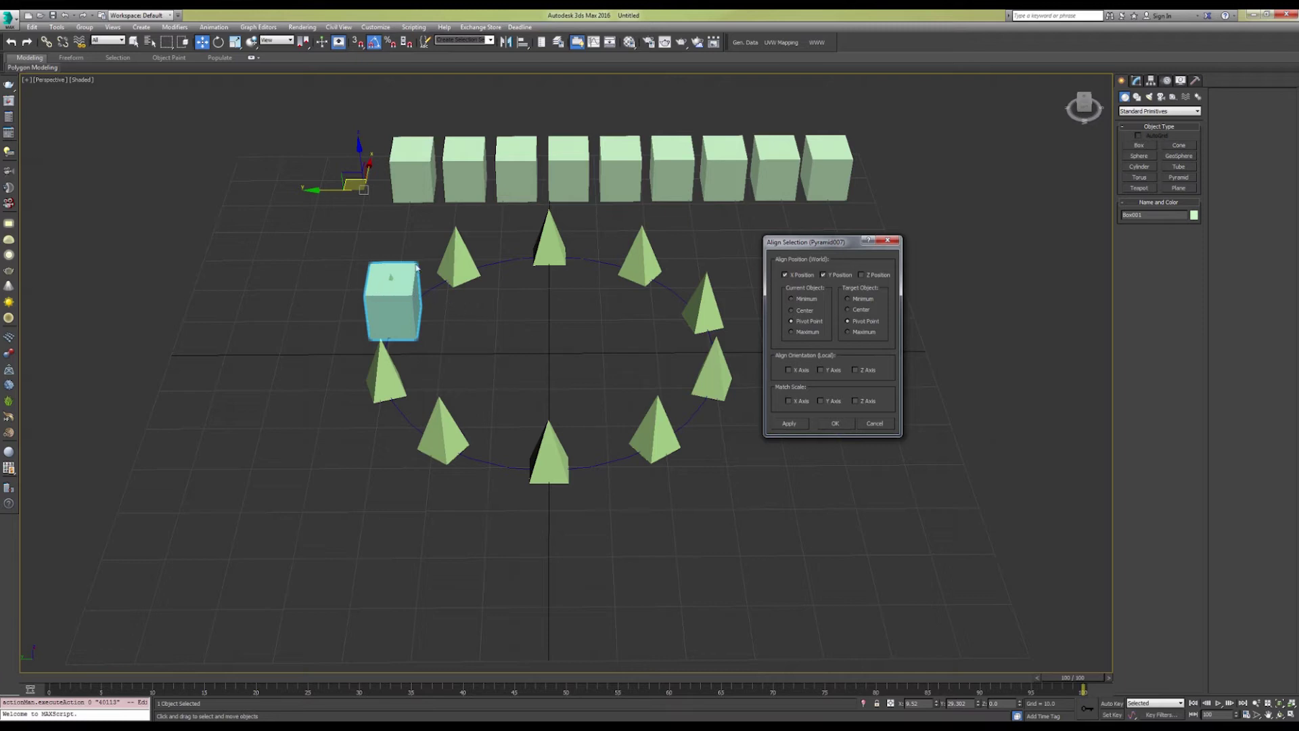
click(788, 370)
click(821, 370)
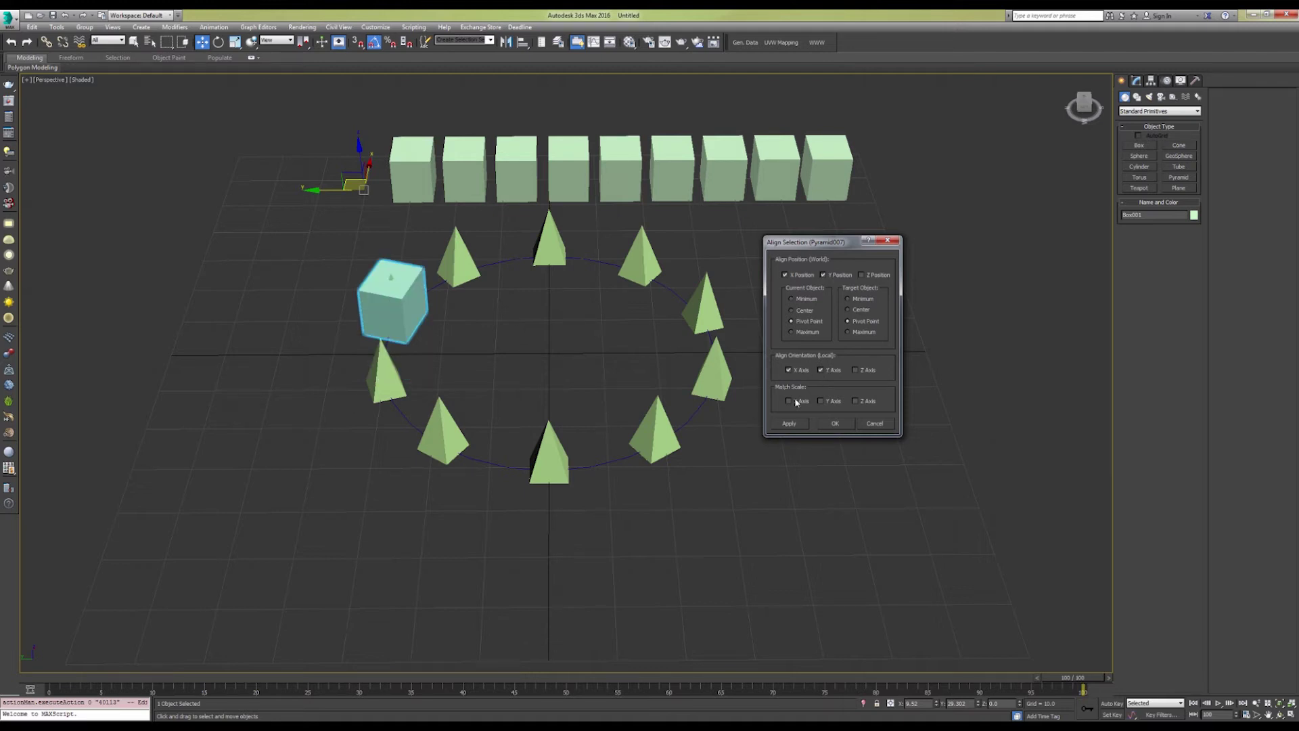
Finish aligning the first box, then align the next two boxes onto the upper-left and top pyramids.
click(834, 423)
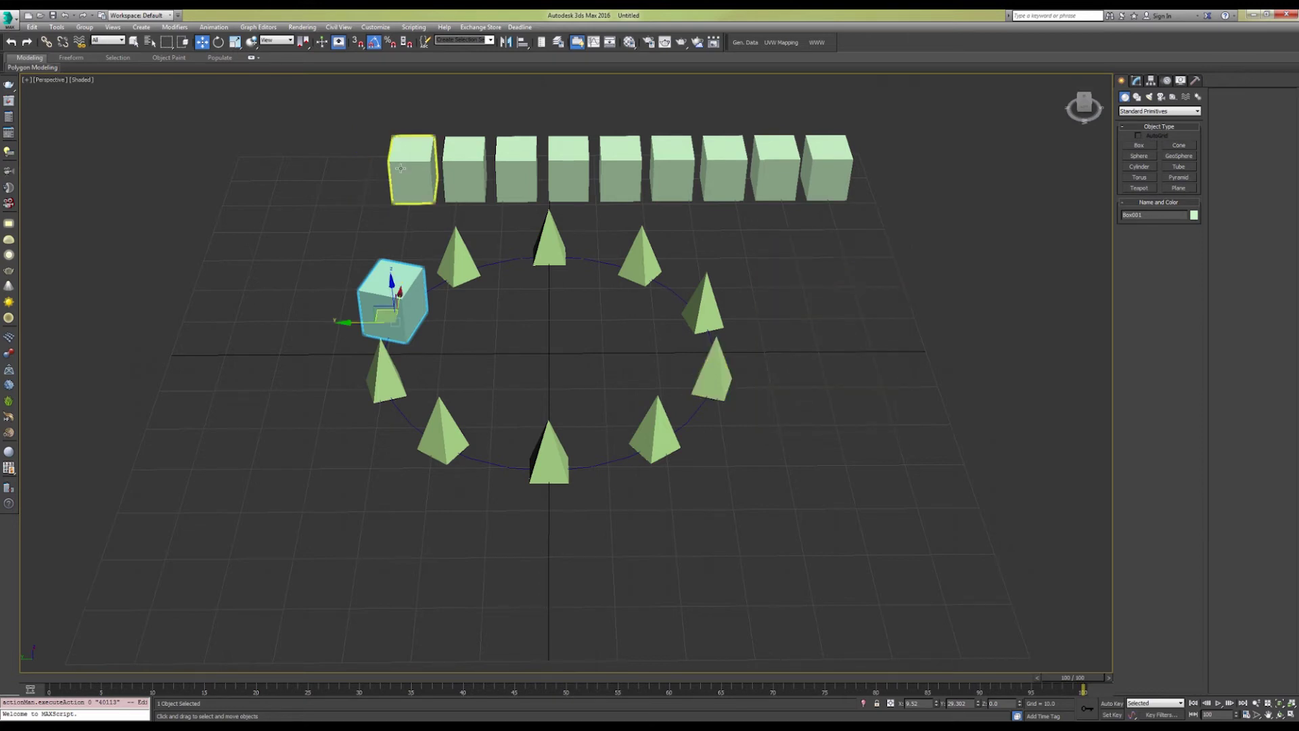
click(434, 189)
key(alt+a)
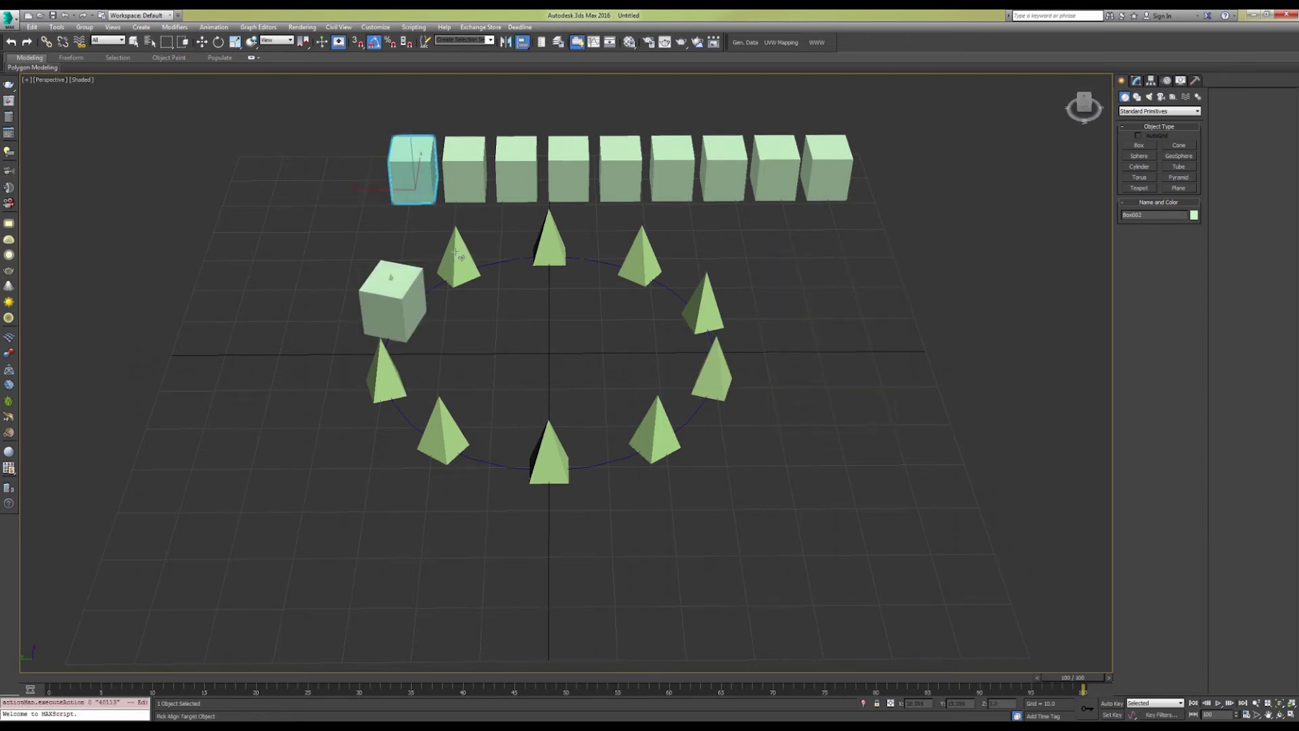
click(467, 251)
click(834, 422)
click(478, 178)
key(alt+a)
click(549, 240)
click(835, 422)
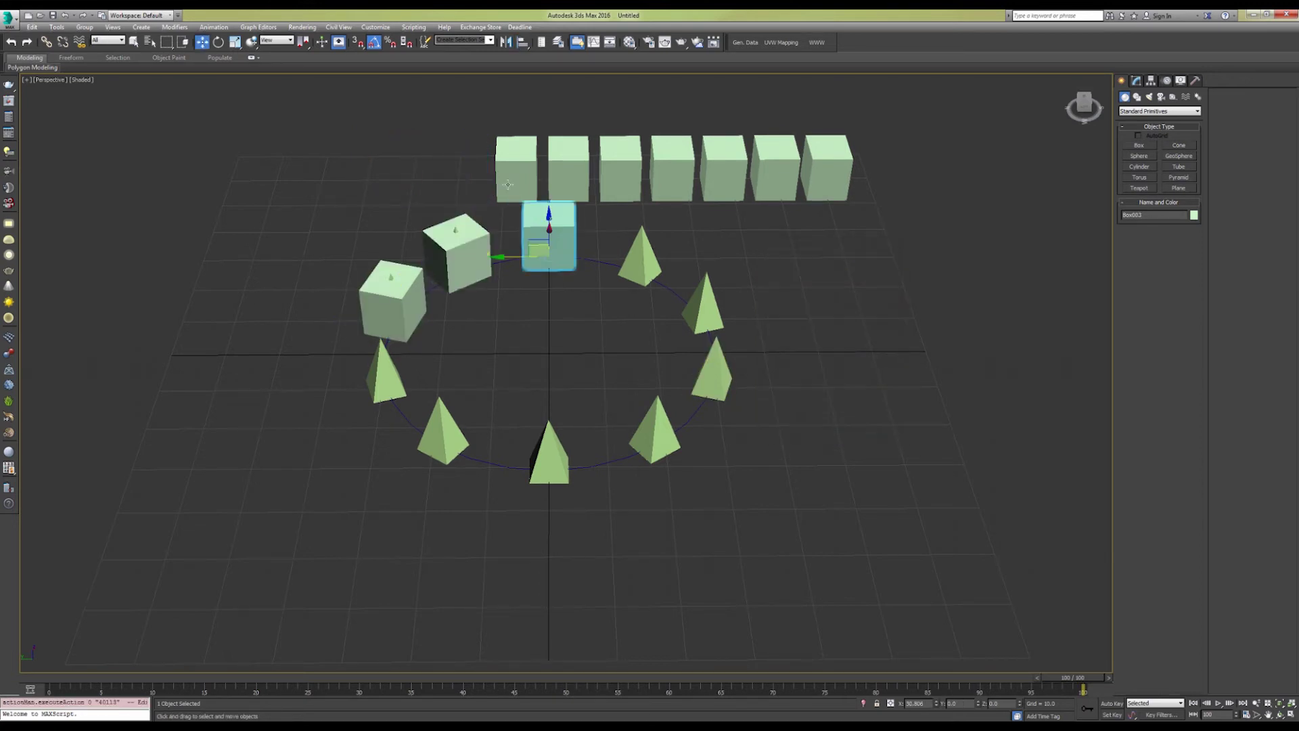
Align three more boxes onto the upper-right, right-upper and right pyramids.
click(517, 172)
key(alt+a)
click(639, 253)
click(835, 422)
click(569, 169)
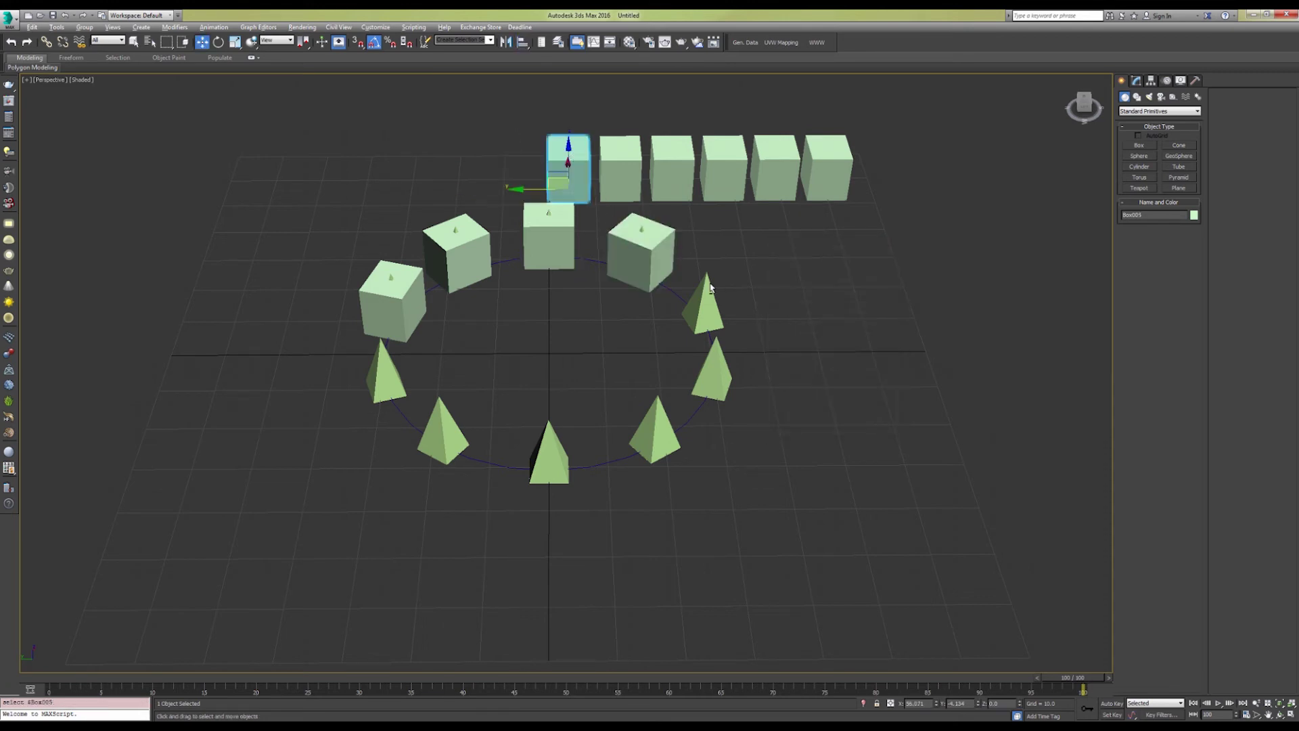
key(alt+a)
click(705, 304)
key(Return)
click(619, 184)
key(alt+a)
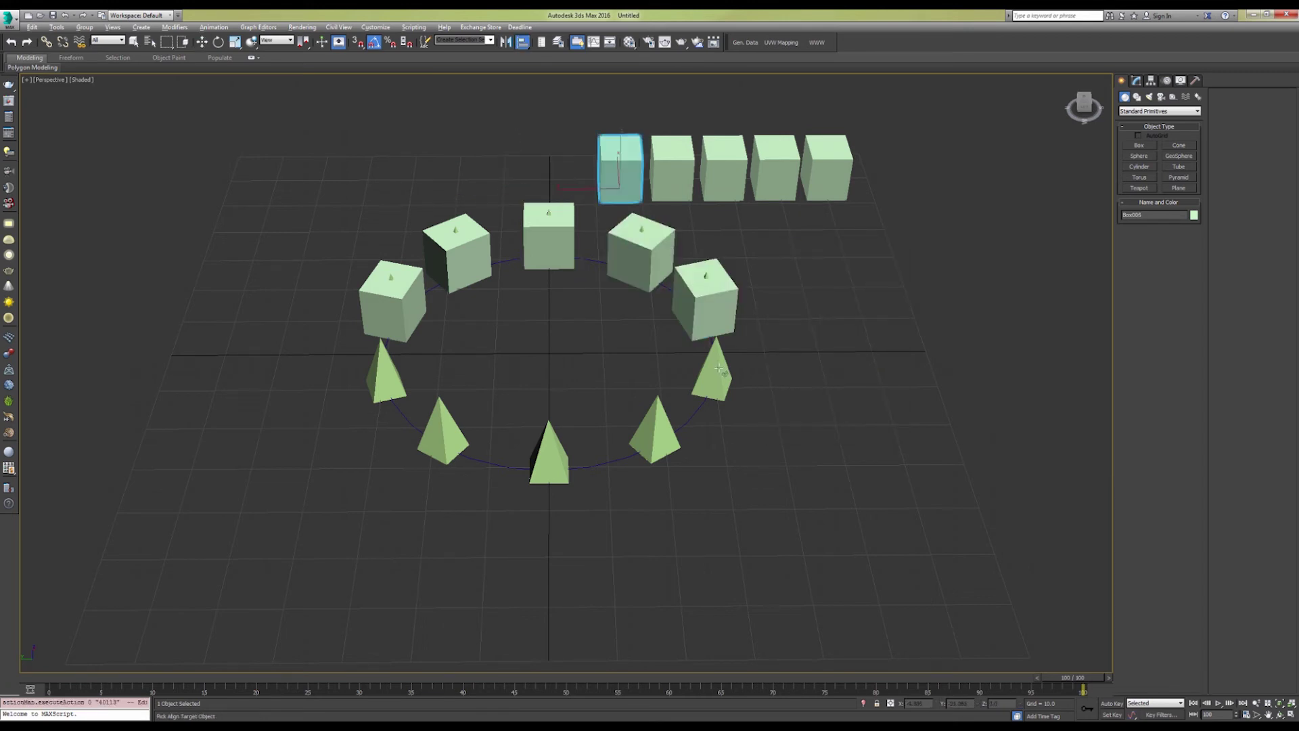
click(710, 372)
key(Return)
Align the next two boxes onto the lower-right and left pyramids.
click(670, 169)
key(alt+a)
click(655, 433)
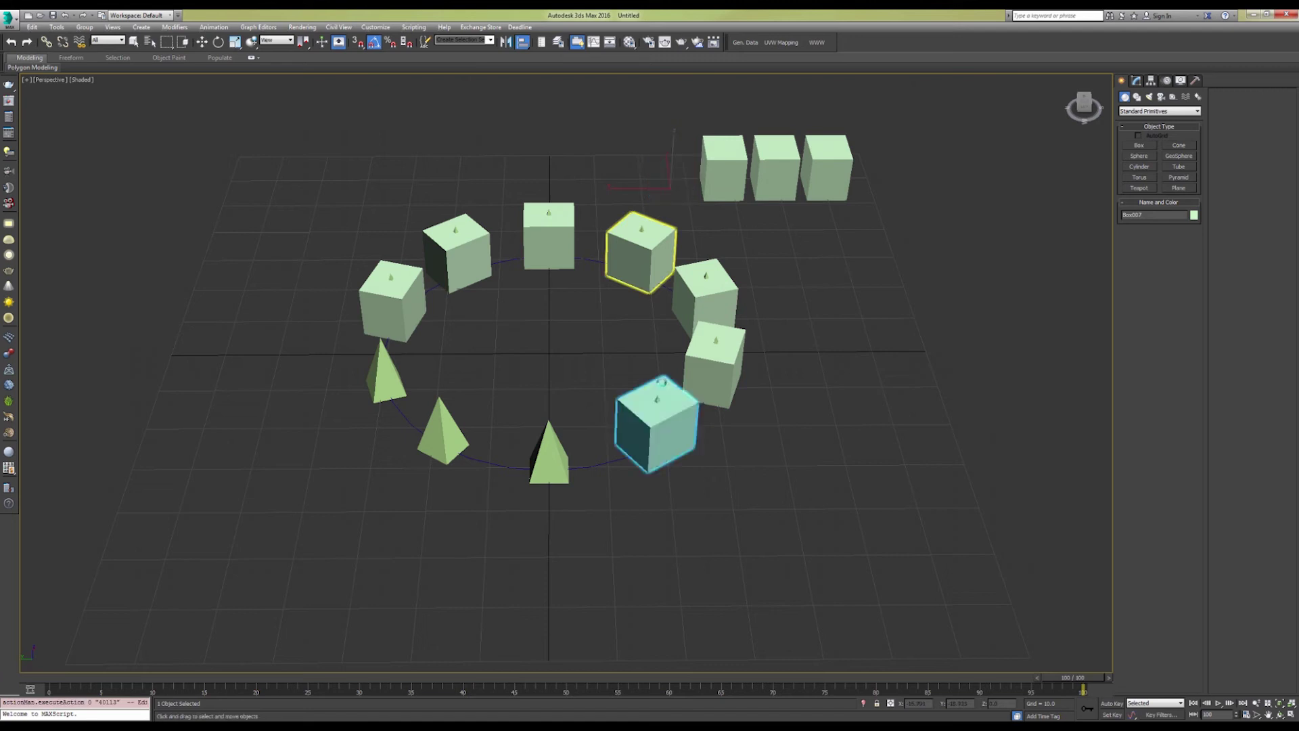
key(Return)
click(716, 166)
key(alt+a)
click(385, 372)
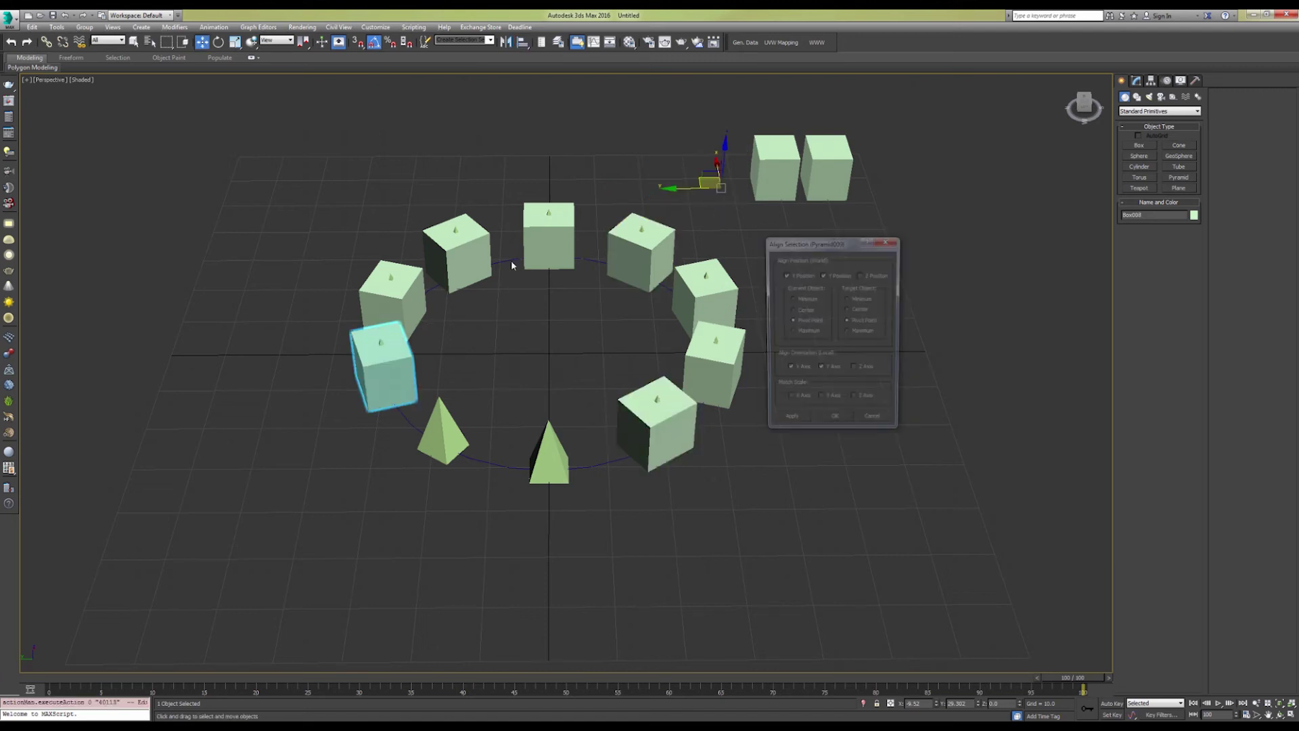
key(Return)
Align the last two boxes onto the lower-left and bottom pyramids, completing the ring.
click(777, 166)
key(alt+a)
click(443, 433)
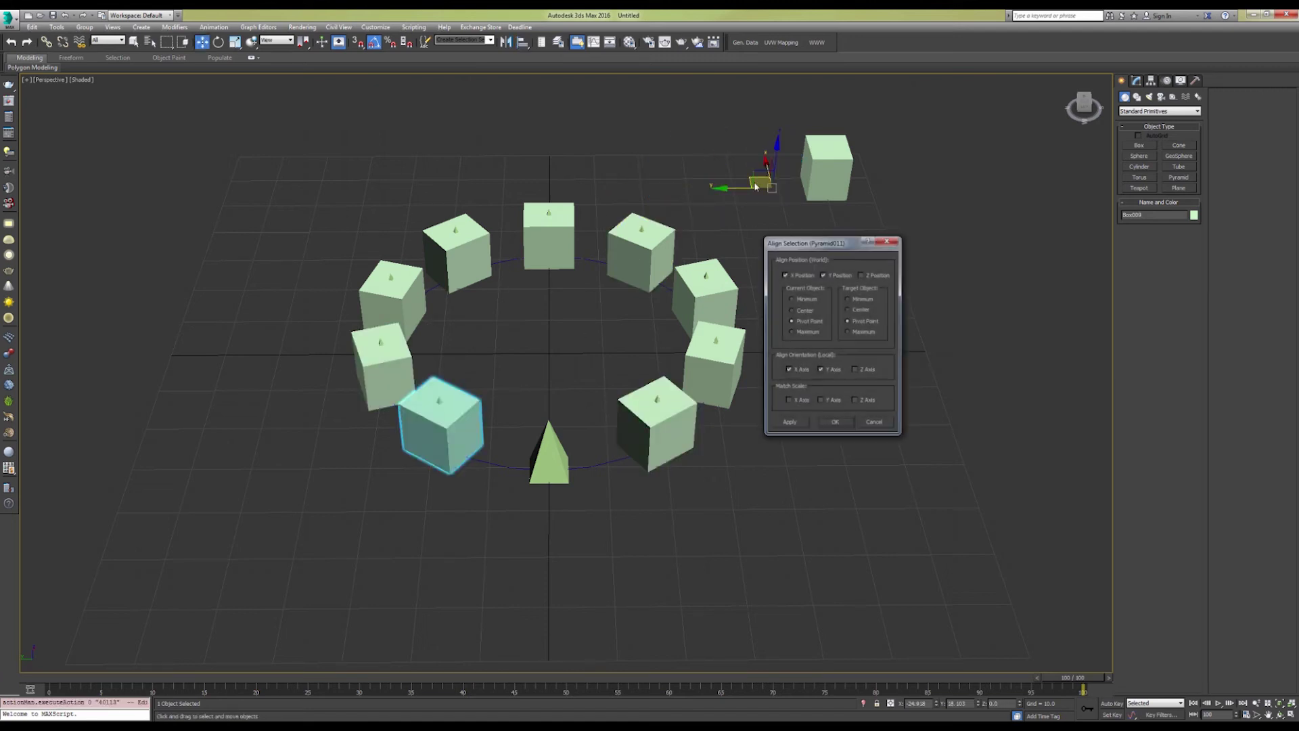
key(Return)
click(827, 166)
key(alt+a)
click(549, 447)
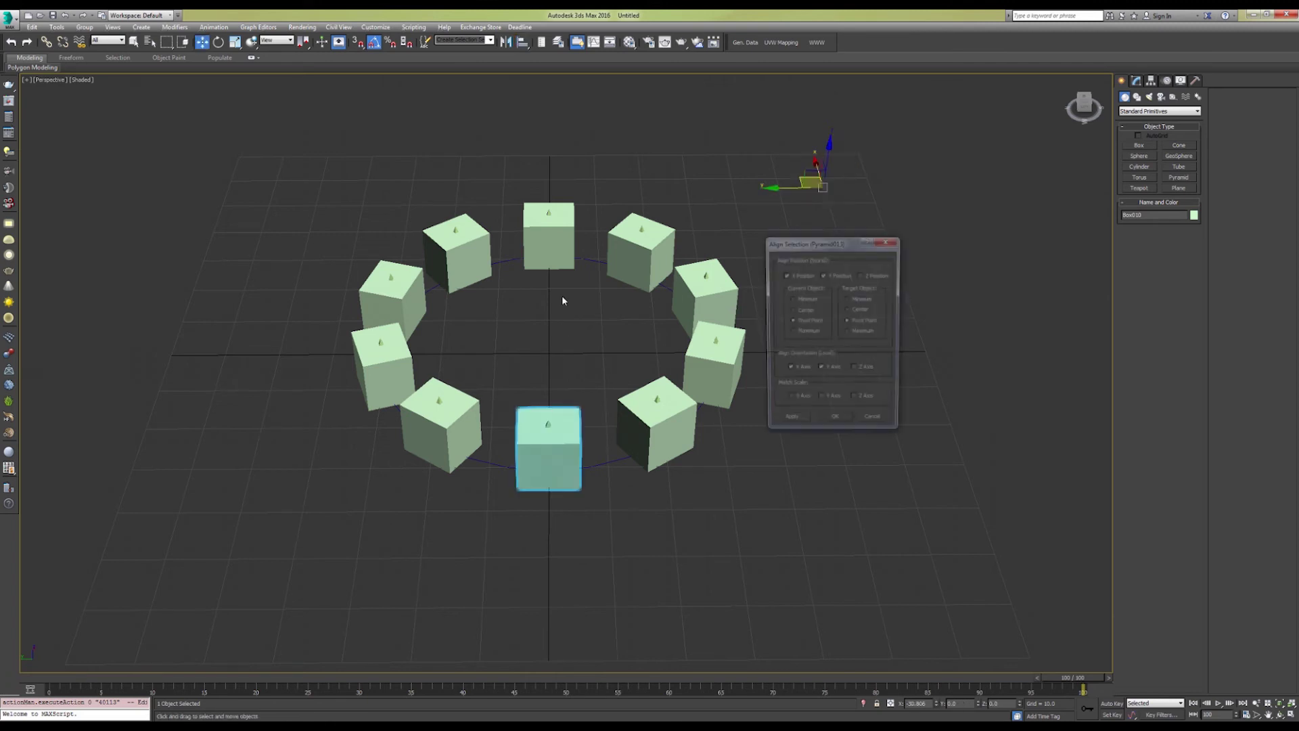
key(Return)
Select the ten ring boxes, invert the selection, and delete the pyramids and circle.
ctrl+click(433, 409)
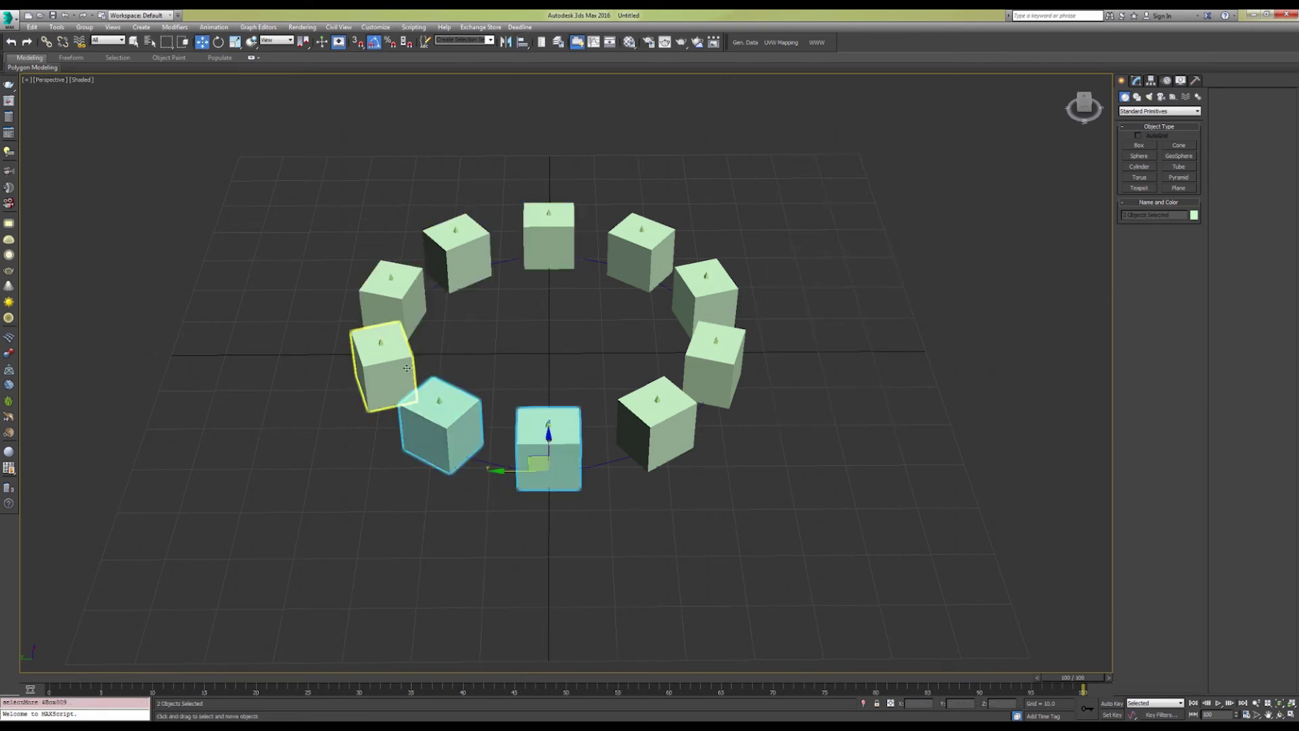
ctrl+click(382, 369)
ctrl+click(392, 295)
ctrl+click(467, 250)
ctrl+click(549, 237)
ctrl+click(640, 254)
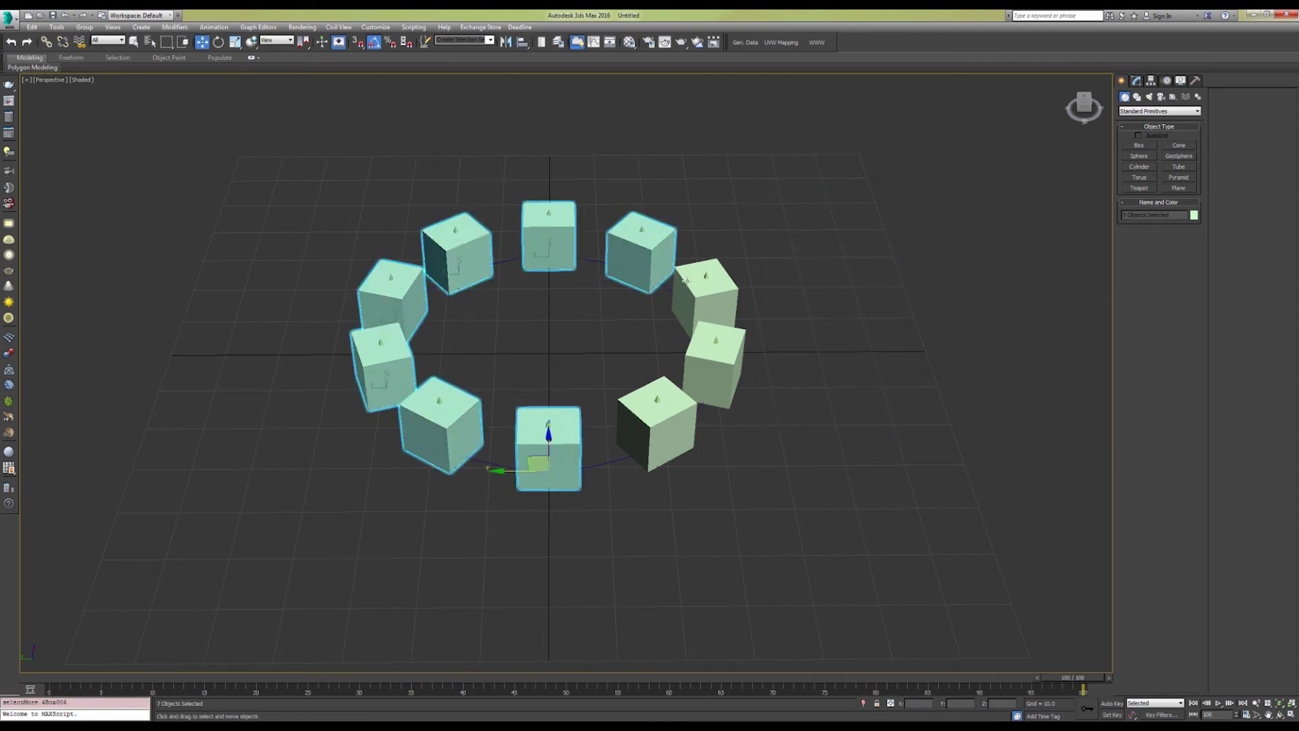
ctrl+click(703, 298)
ctrl+click(676, 381)
ctrl+click(670, 387)
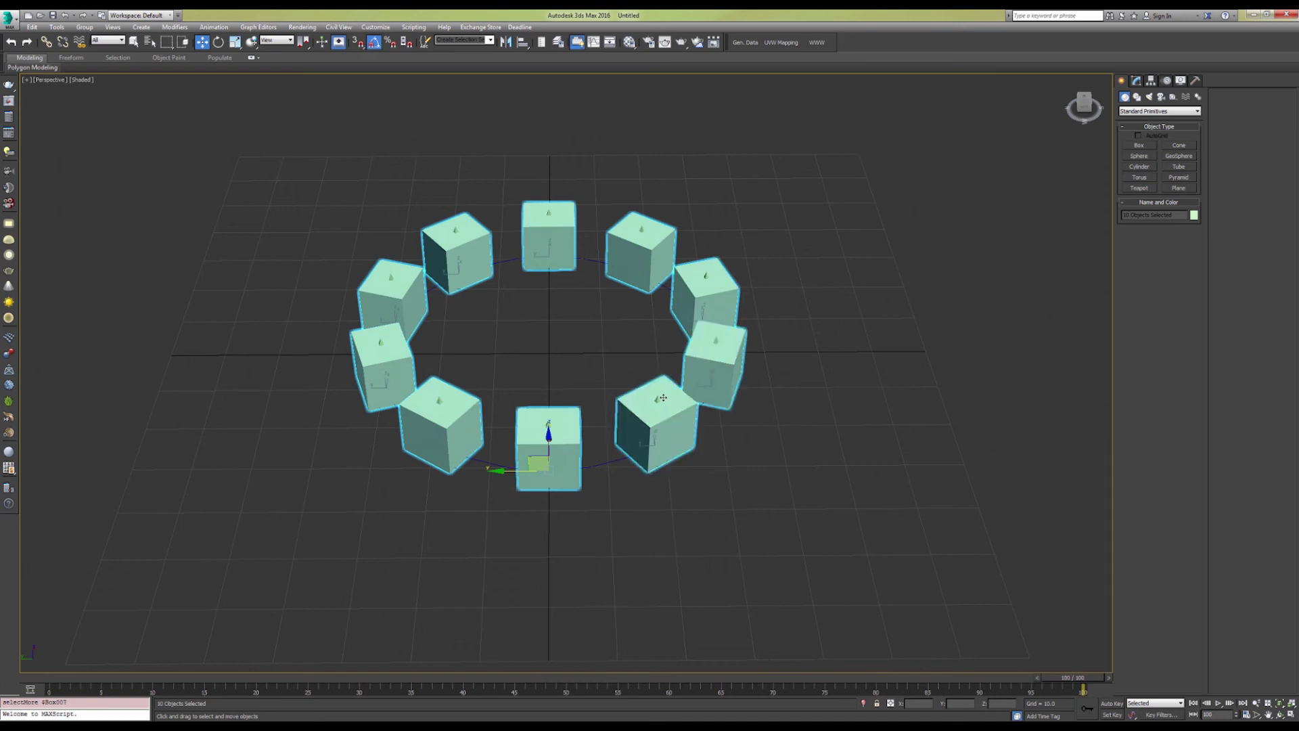
key(ctrl+i)
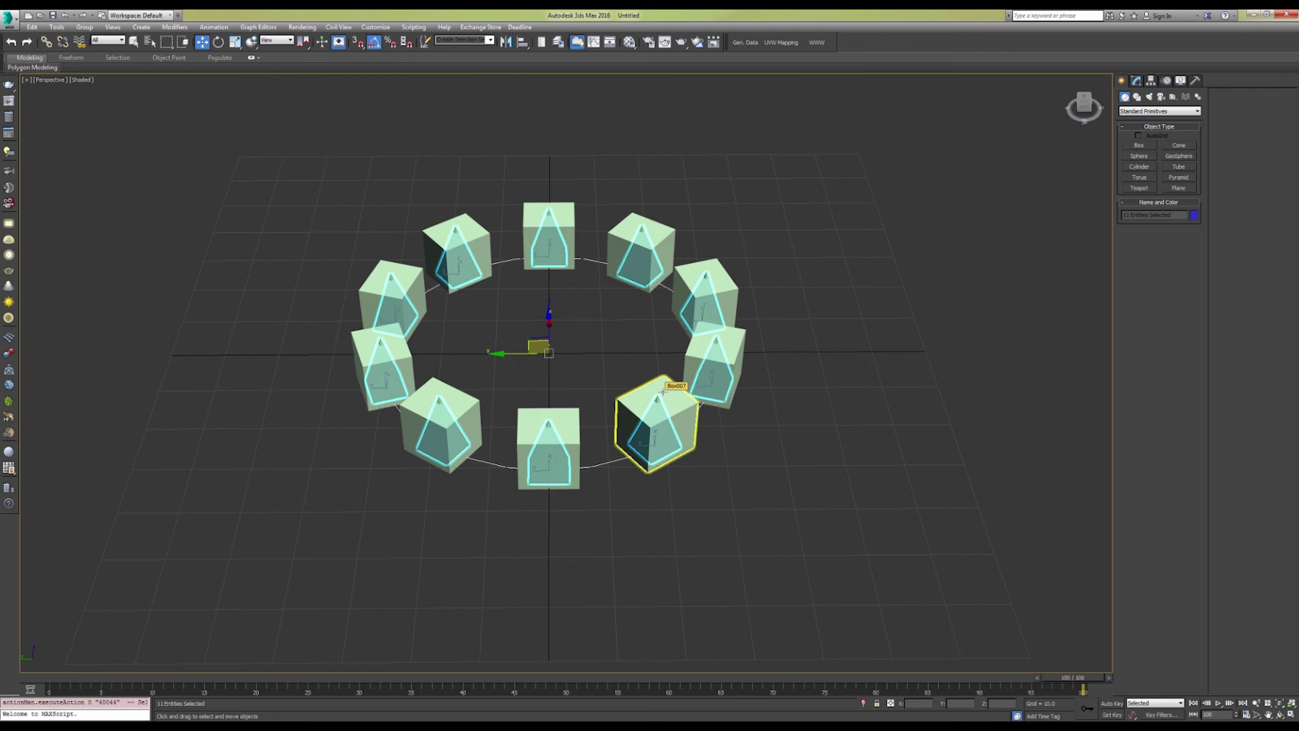
key(Delete)
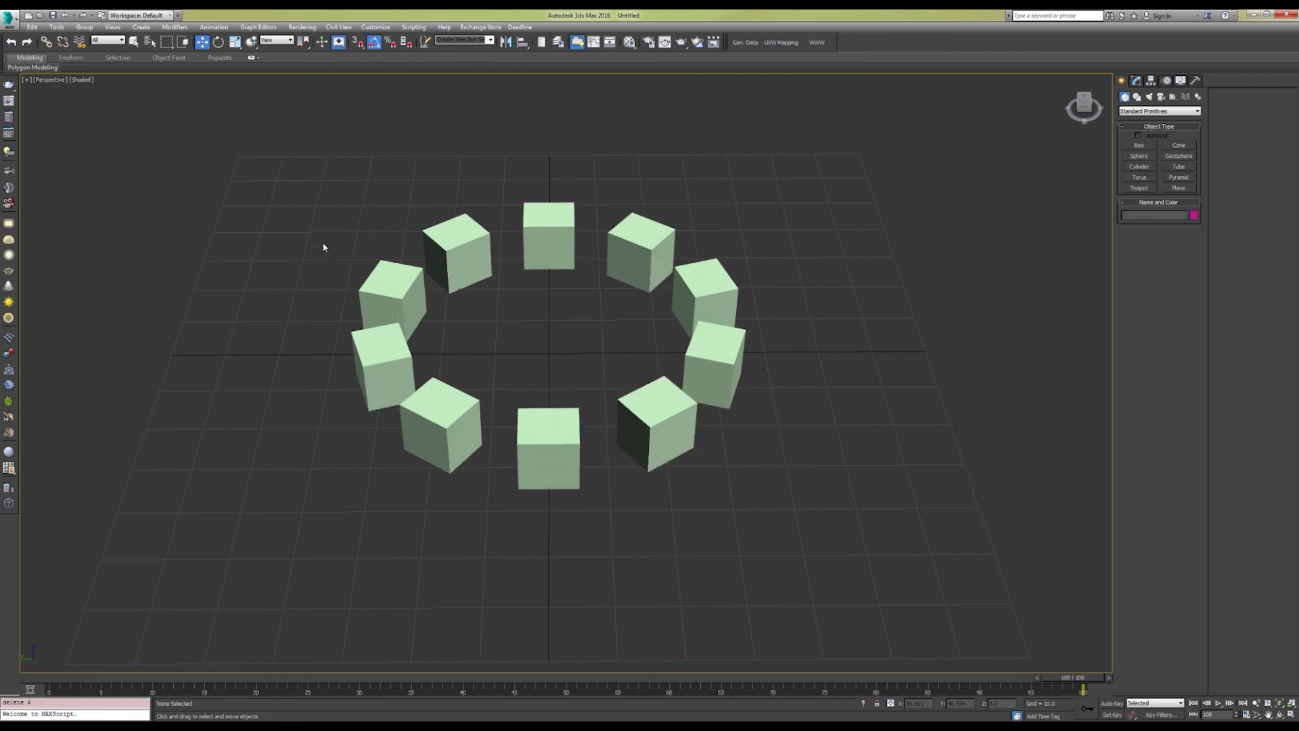
middle_drag(507, 266, 525, 275)
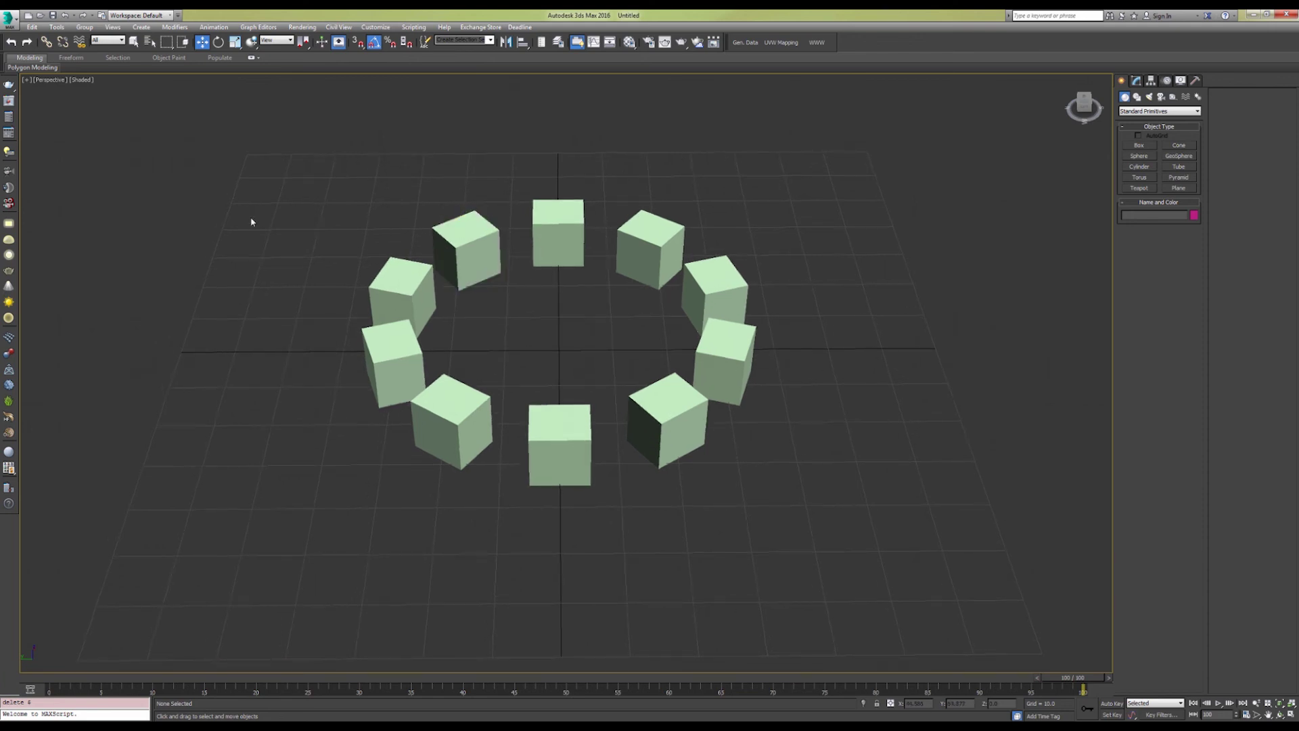